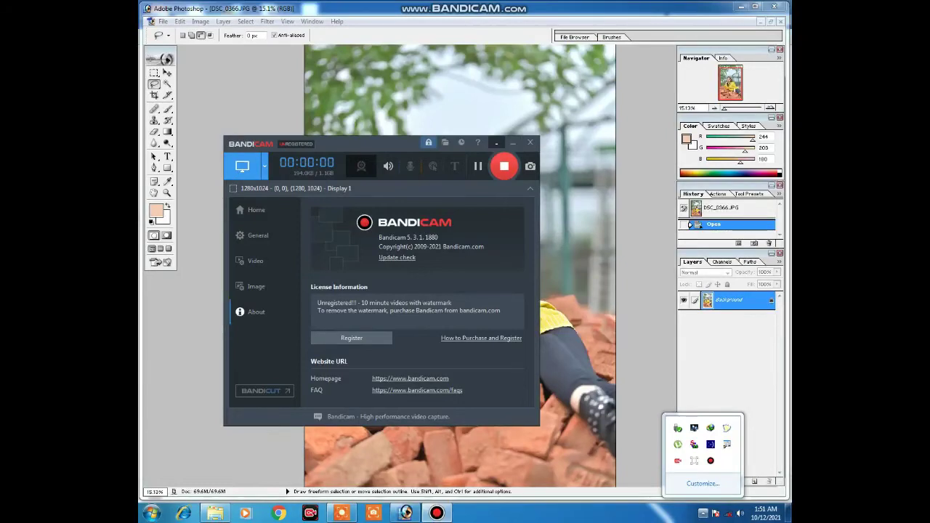
Duplicate the DSC_0366 photo onto a new Layer 1.
left_click(496, 142)
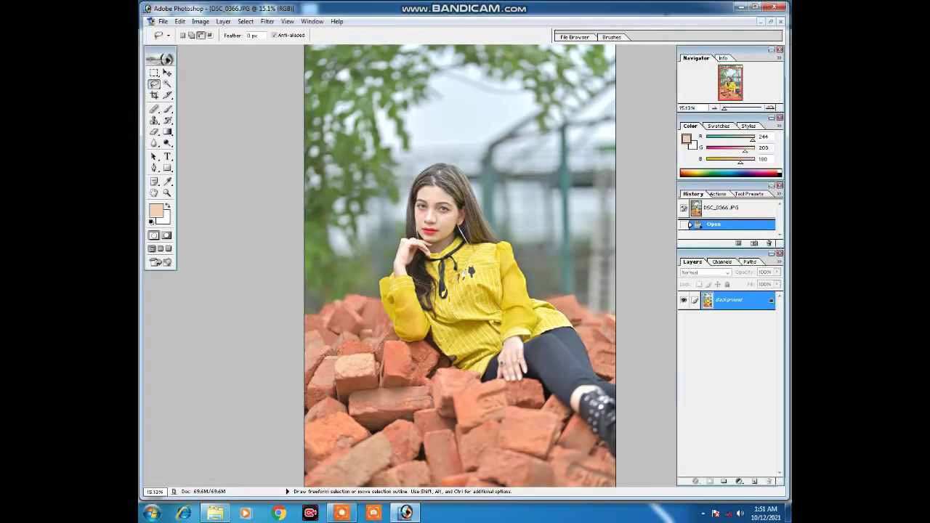
scroll(570, 282, "up", 2)
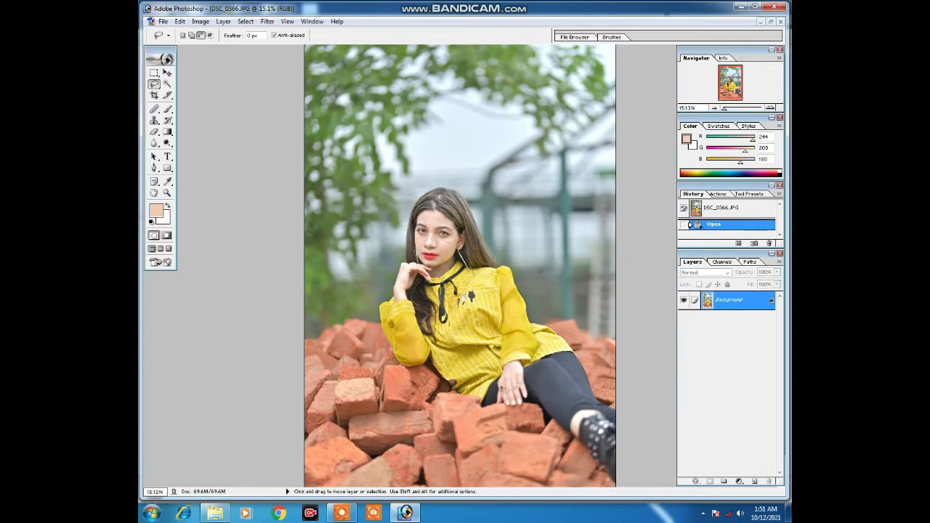
key("ctrl+j")
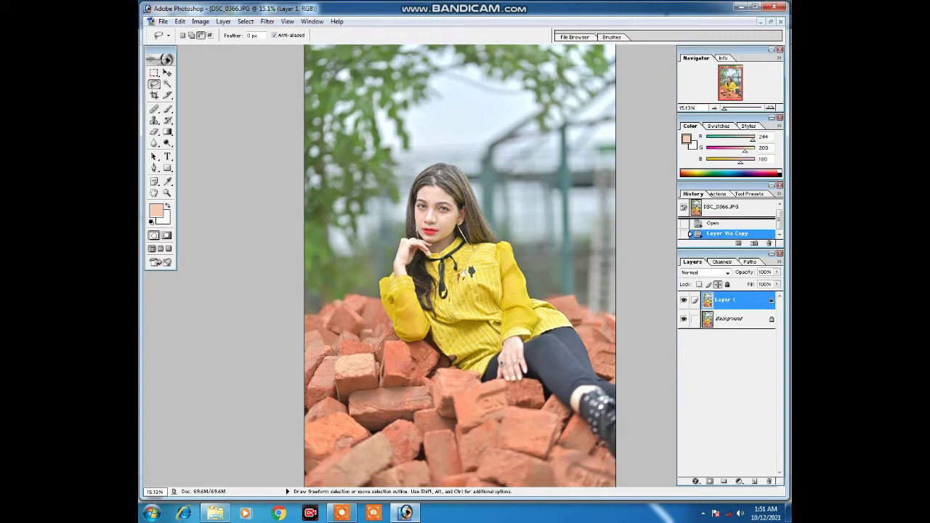
key("v")
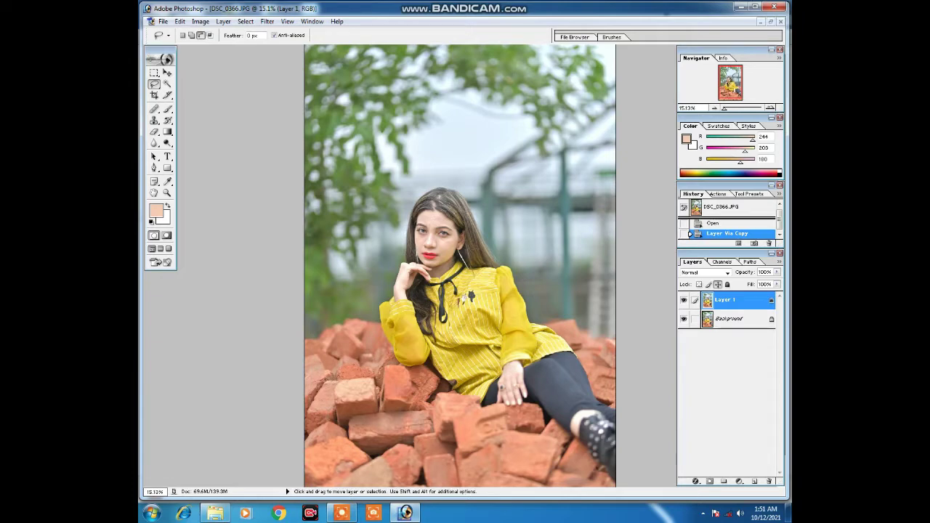
Apply a -1 cyan–red Color Balance tweak and bring up Hue/Saturation.
key("ctrl+b")
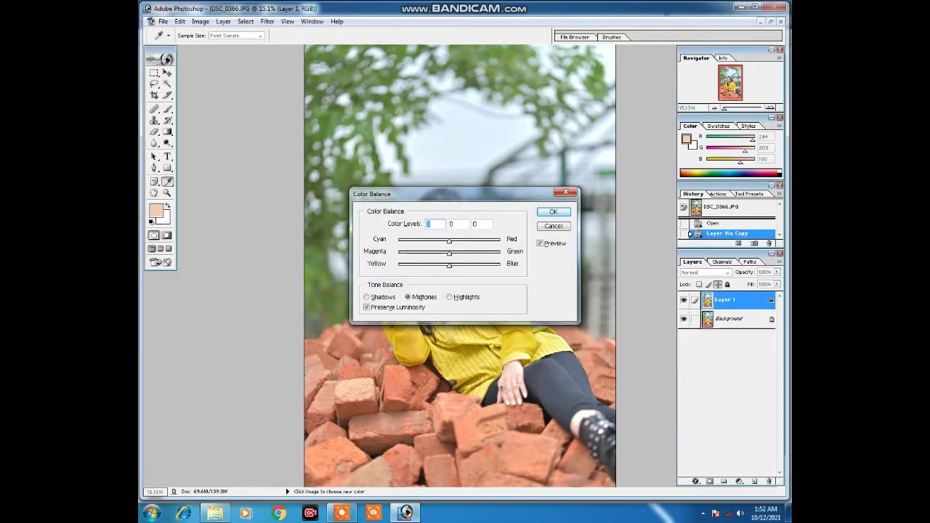
key("Down")
key("Return")
key("l")
key("v")
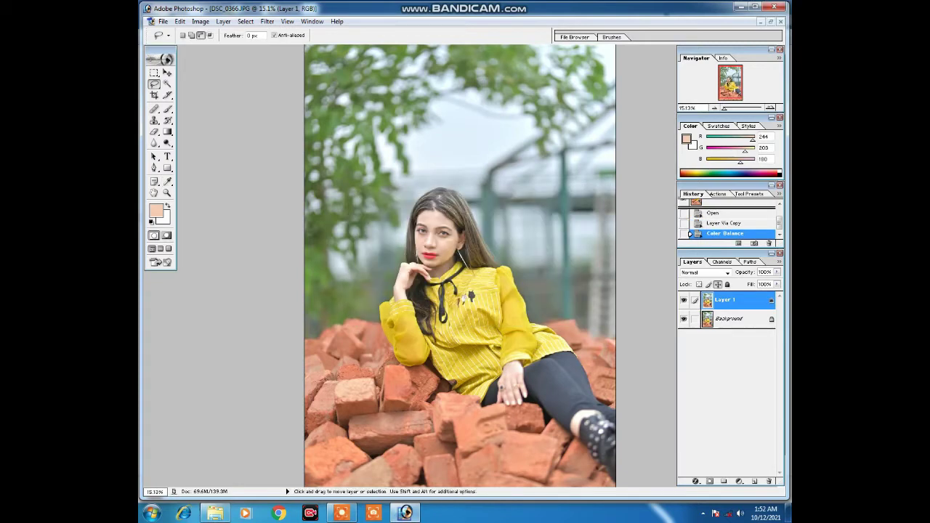
key("ctrl+u")
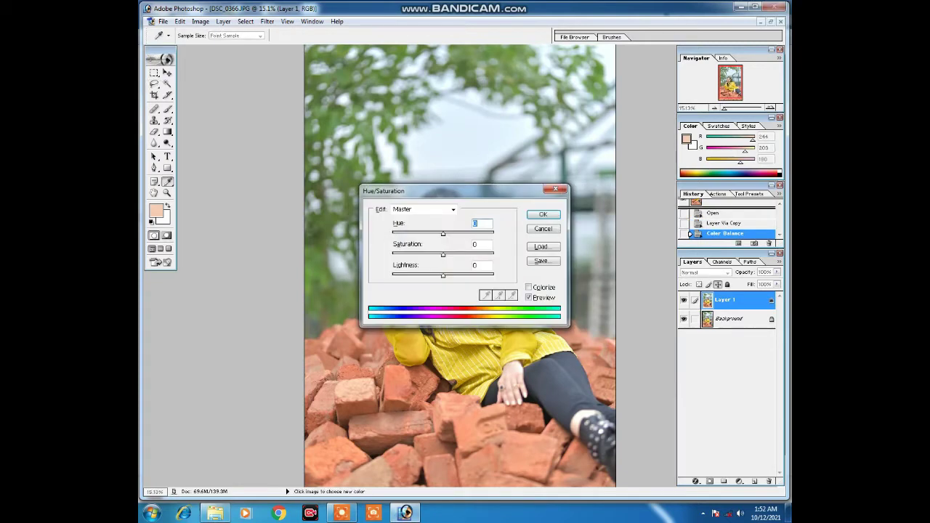
Set the Yellows to hue +42 and saturation +2 to turn the shirt green.
left_click_drag(407, 191, 605, 74)
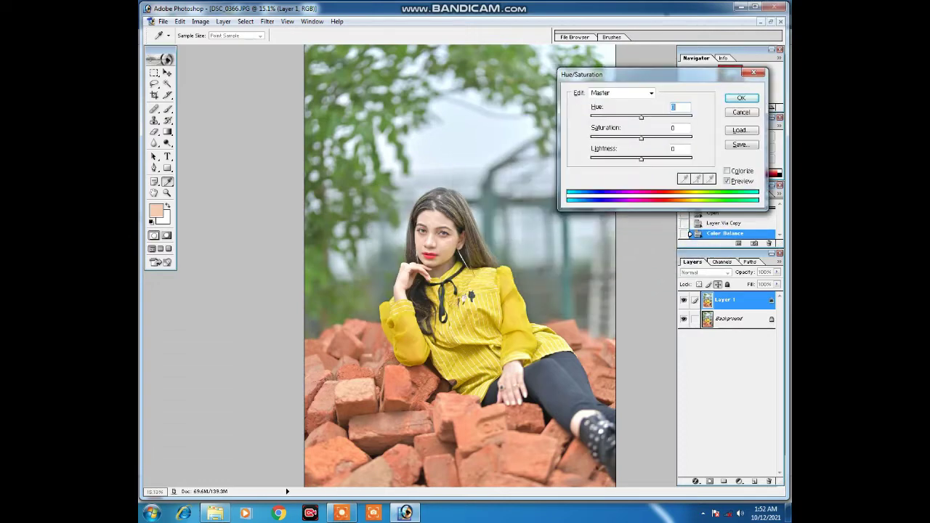
left_click(621, 92)
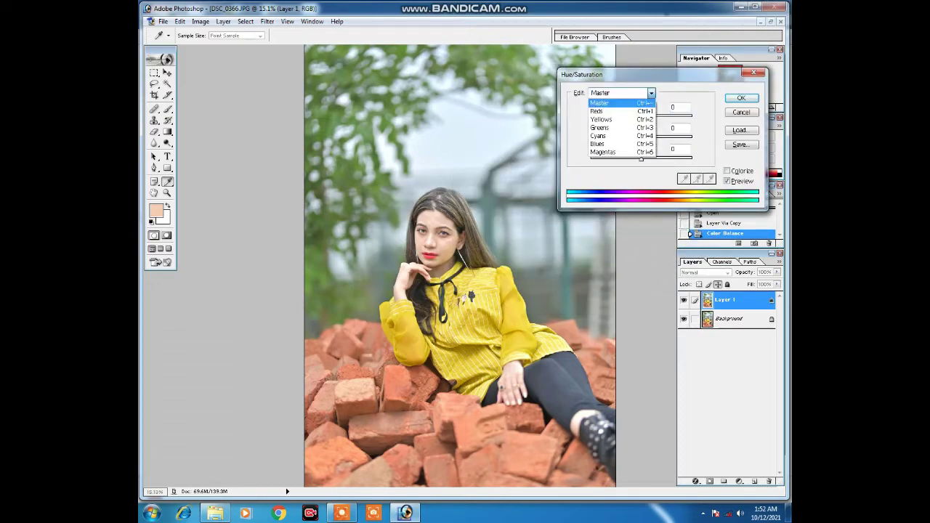
left_click(610, 120)
mouse_move(641, 116)
left_mouse_down()
mouse_move(628, 116)
mouse_move(662, 116)
left_mouse_up()
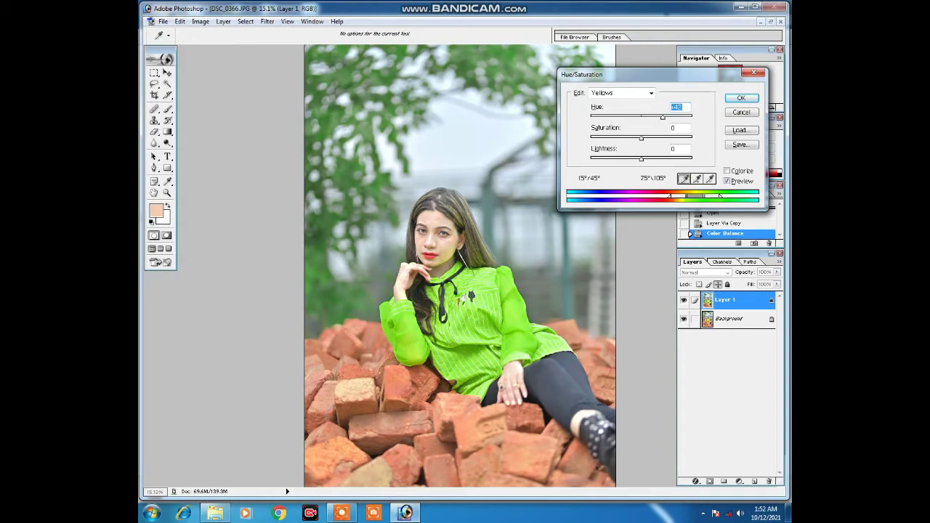
key("Tab")
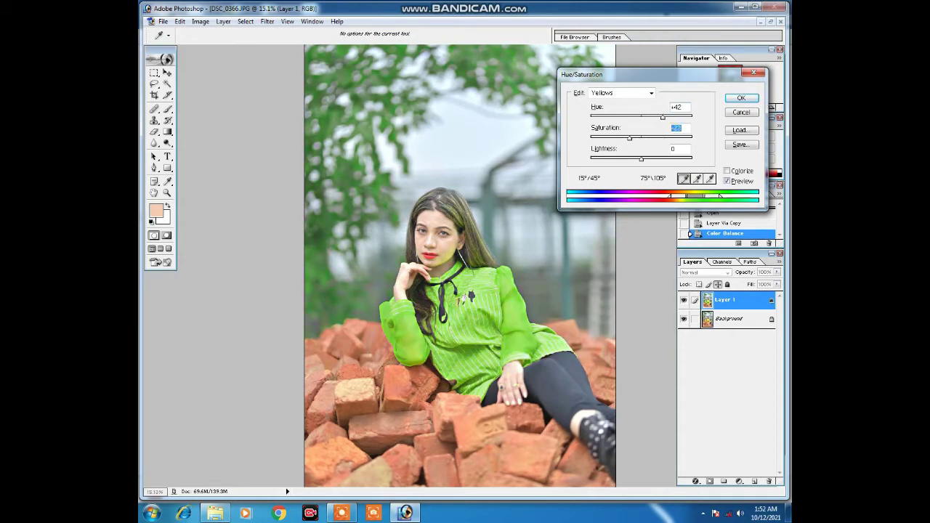
key("Up")
key("Up")
key("Up")
Tweak the Cyans to roughly hue +1 and saturation -3.
key("alt+Down")
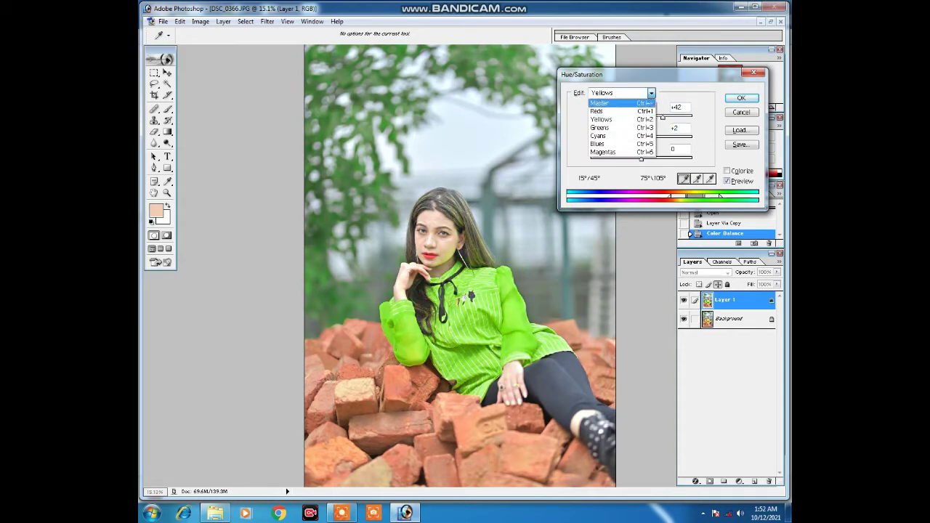
key("Down")
key("Down")
key("Return")
key("Tab")
type("28")
key("Tab")
type("49")
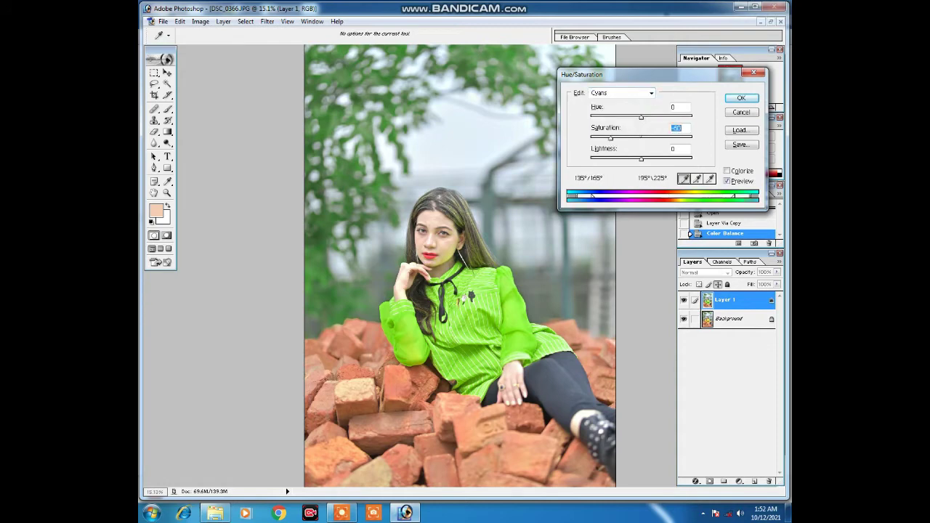
key("shift+Tab")
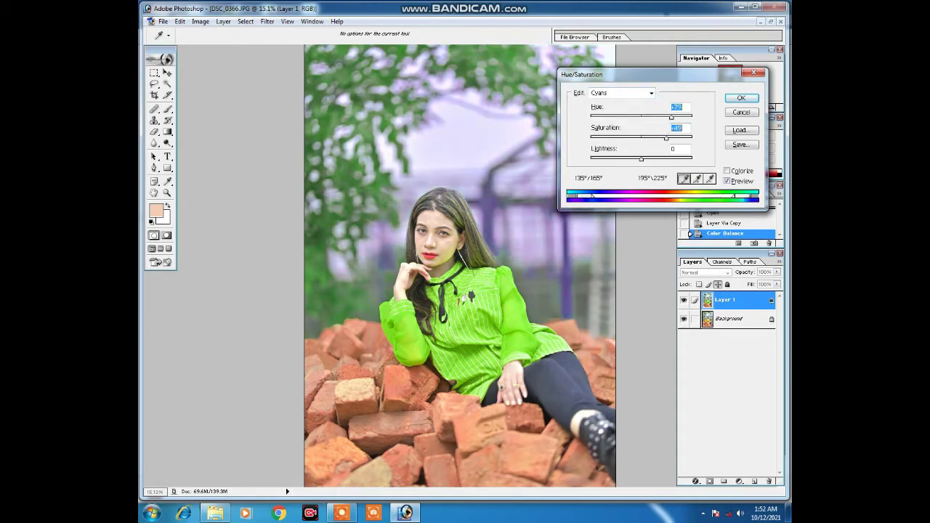
type("-32")
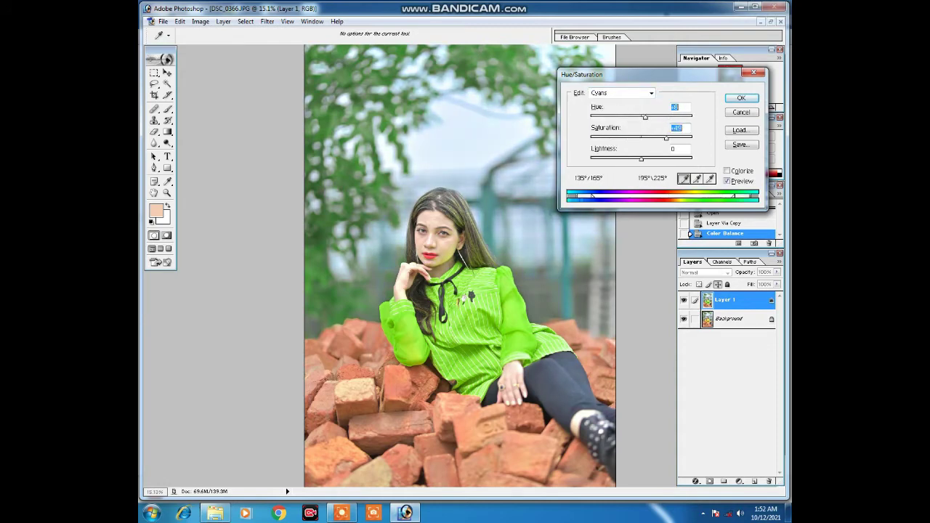
type("1")
key("Tab")
type("-3")
Switch the Hue/Saturation colour range to Reds.
key("alt+Down")
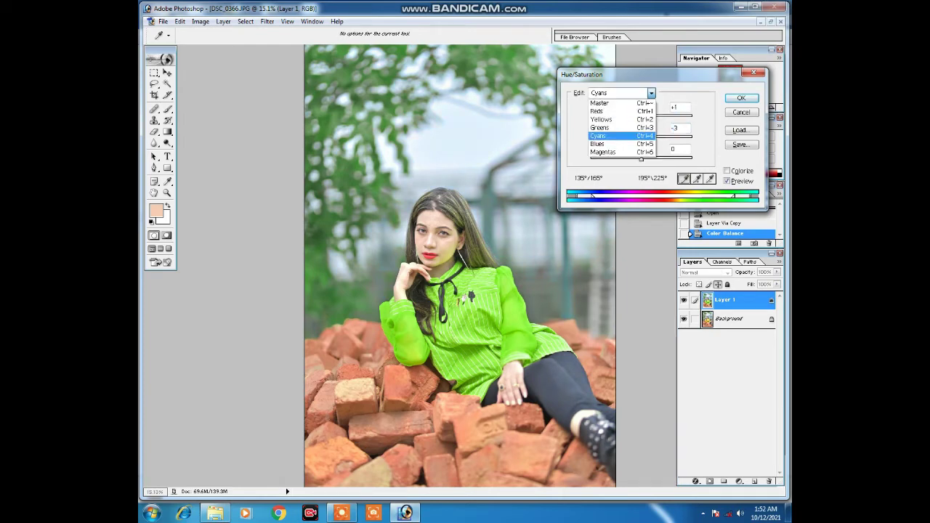
key("Up")
key("Up")
key("Up")
key("Return")
Try Reds values: saturation +46, then about +37, and lightness -48, then about +5.
type("44")
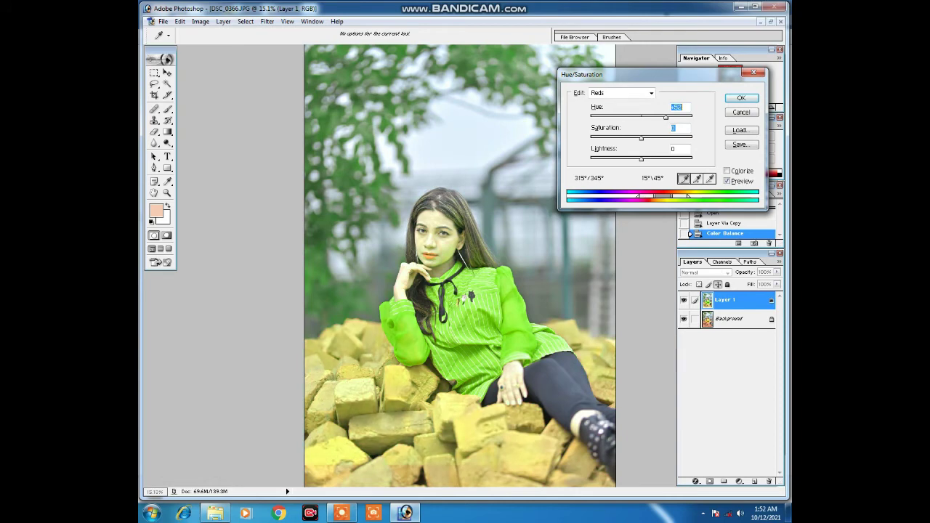
type("-41")
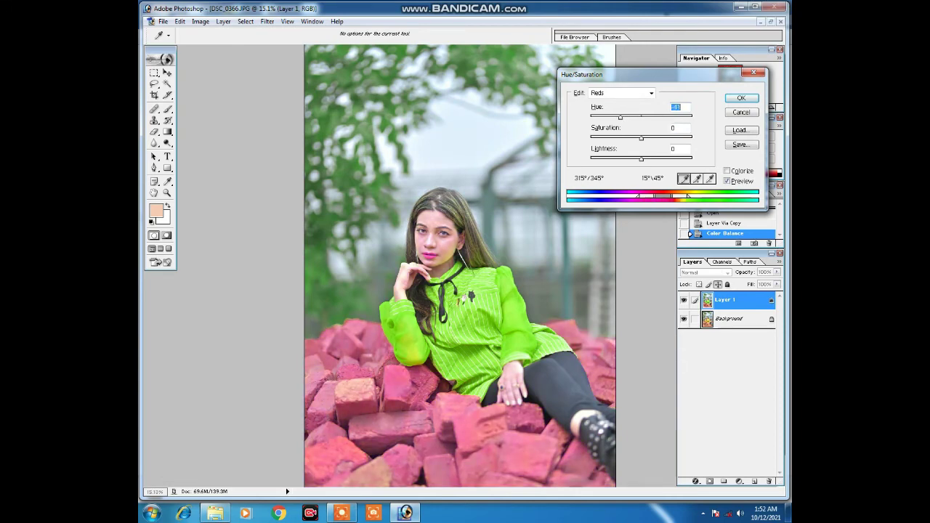
key("Tab")
type("46")
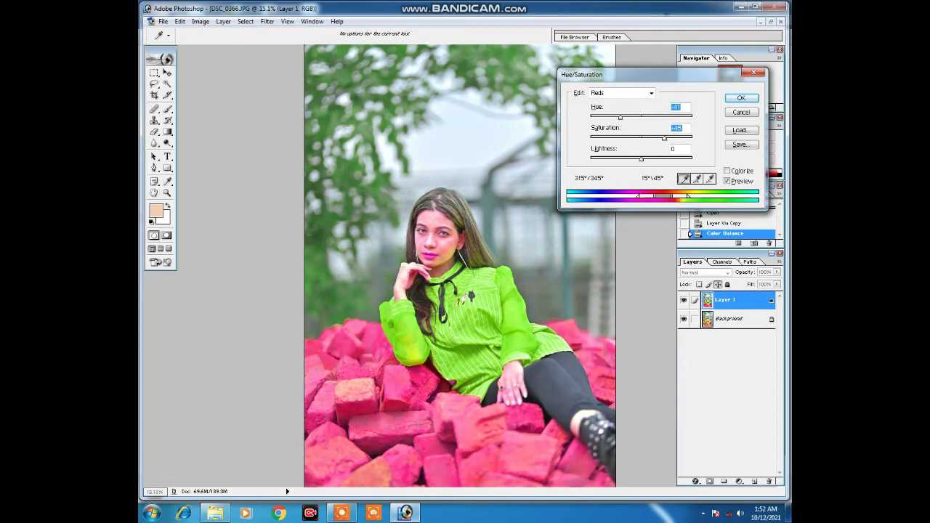
key("Down")
key("Down")
key("Down")
key("Tab")
type("-48")
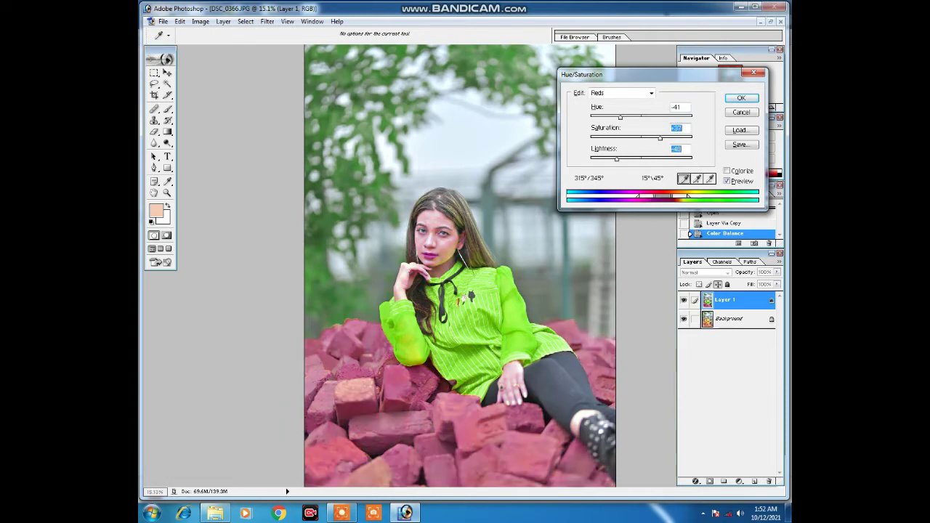
key("shift+Up")
key("shift+Up")
key("shift+Up")
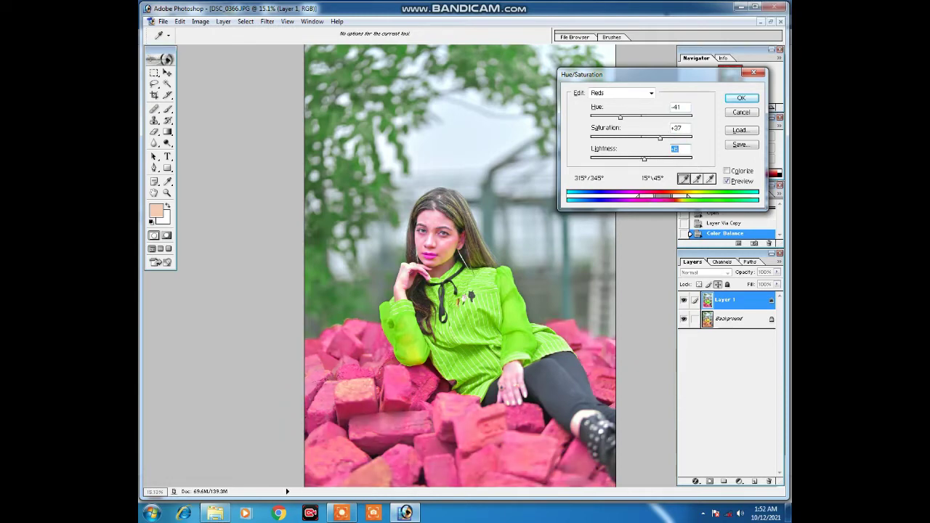
Settle the Reds at hue -26 and saturation +22 for deeper red bricks.
key("shift+Tab")
key("shift+Up")
key("shift+Up")
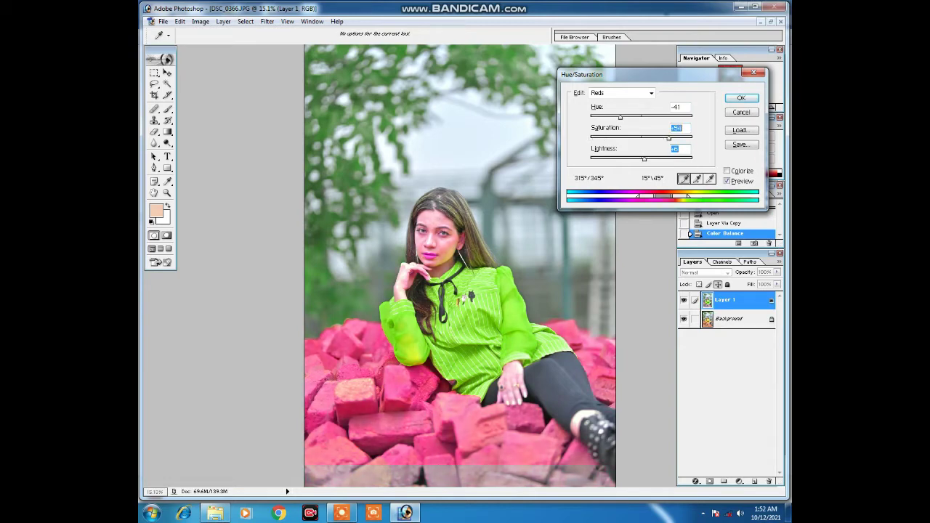
key("shift+Down")
key("shift+Down")
key("shift+Down")
key("shift+Down")
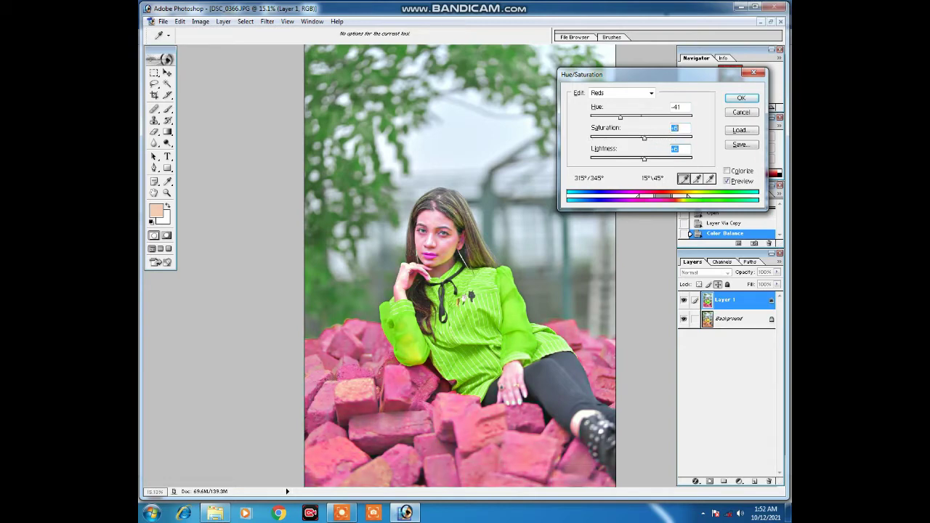
key("shift+Tab")
key("shift+Up")
key("shift+Up")
key("shift+Up")
key("shift+Up")
key("shift+Up")
key("shift+Up")
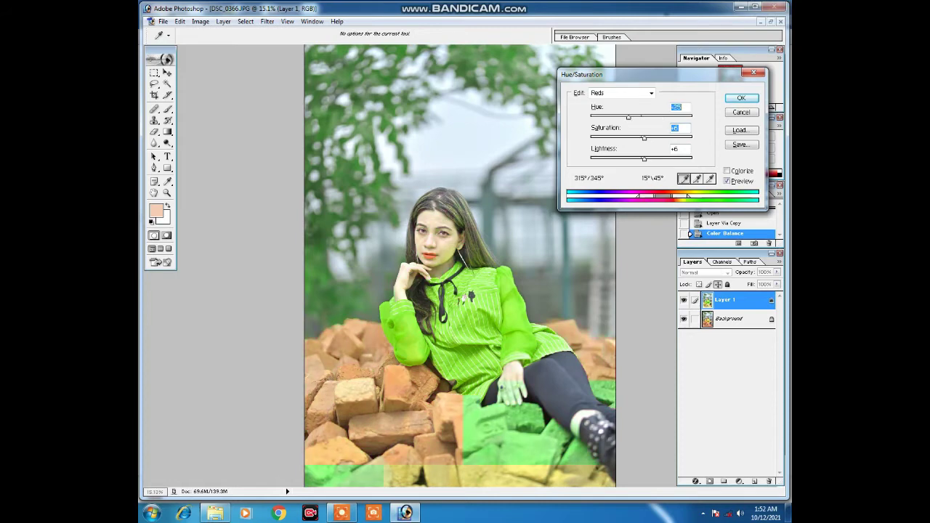
key("shift+Down")
key("shift+Down")
key("shift+Down")
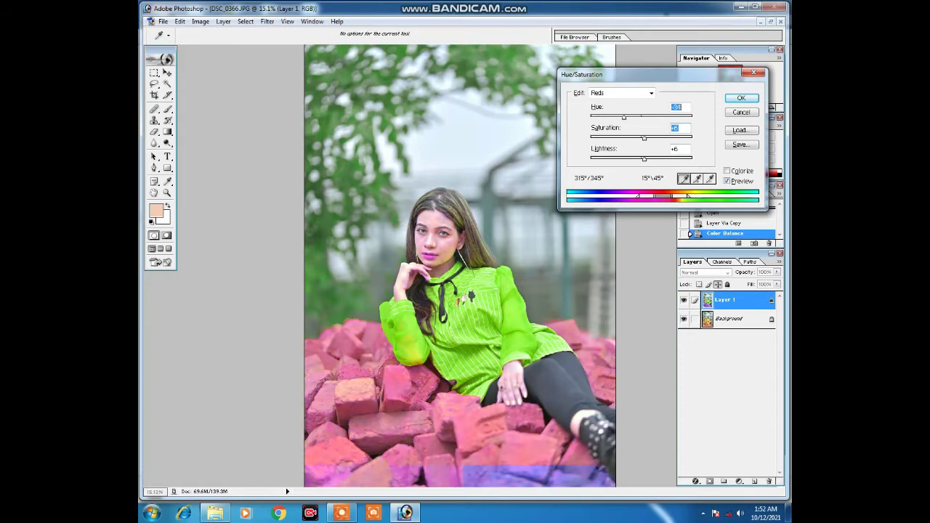
key("shift+Up")
key("Tab")
key("shift+Up")
key("shift+Up")
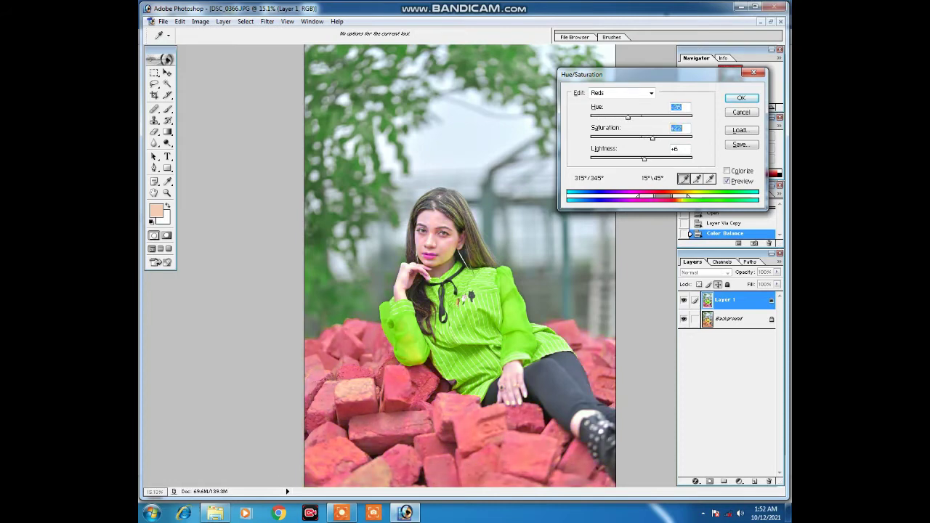
Set the Blues to hue +60 and saturation +50, then apply Hue/Saturation.
key("alt+Down")
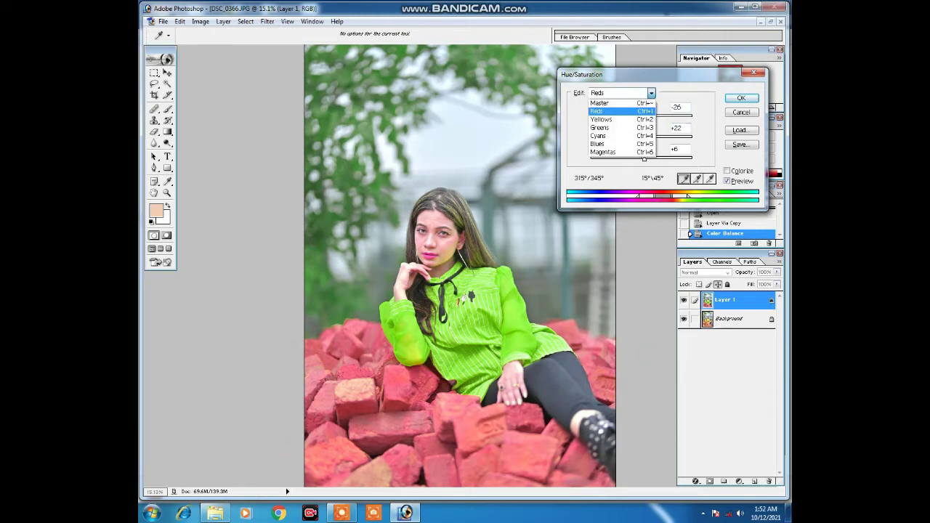
key("Return")
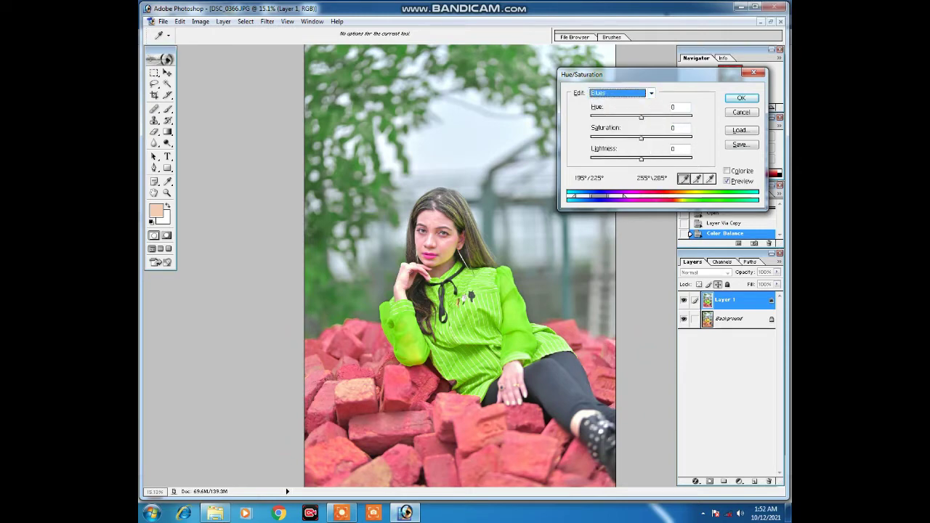
key("Tab")
key("shift+Up")
key("shift+Up")
key("shift+Up")
key("shift+Up")
key("shift+Up")
key("shift+Up")
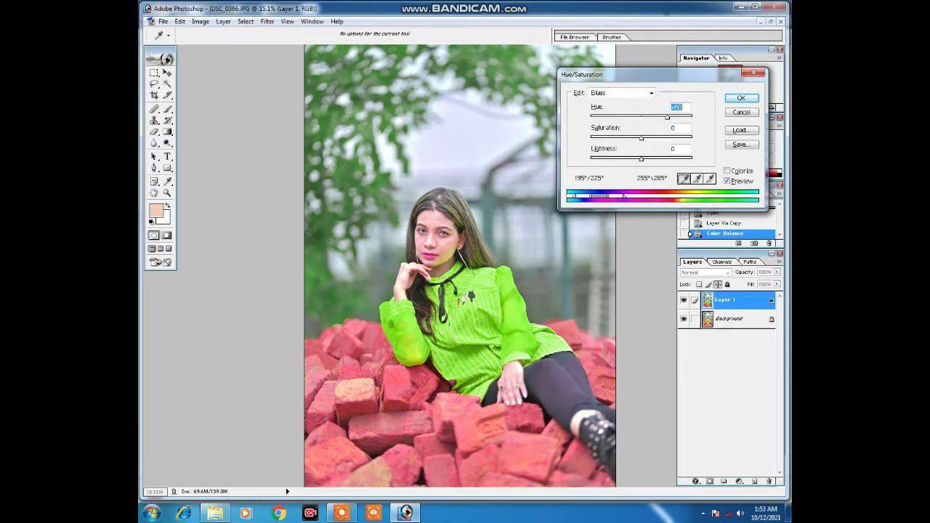
key("Tab")
key("shift+Up")
key("shift+Up")
key("shift+Up")
key("Return")
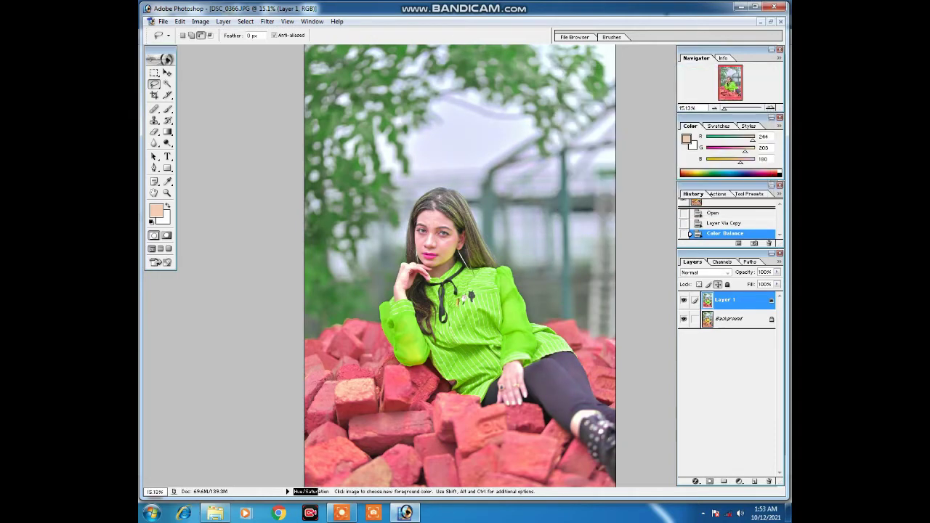
scroll(459, 266, "down", 2)
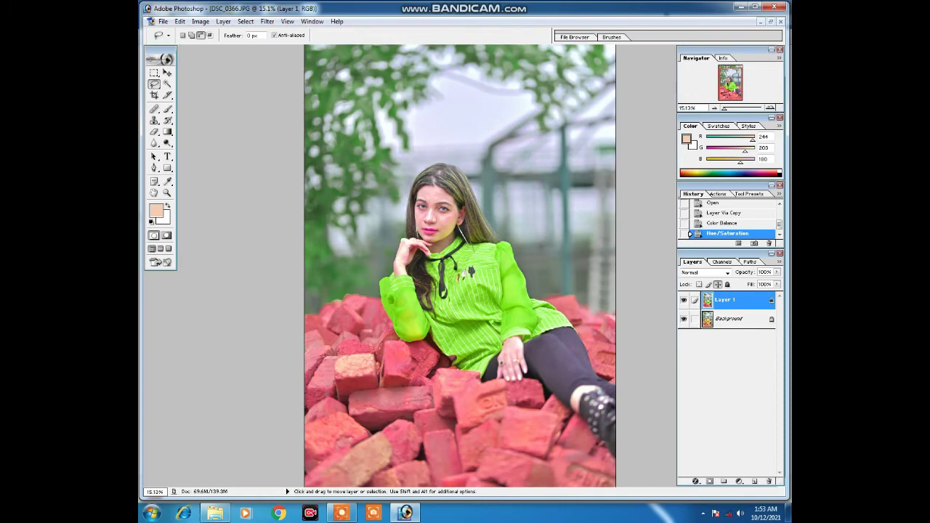
key("ctrl+plus")
key("ctrl+plus")
key("ctrl+plus")
key("ctrl+plus")
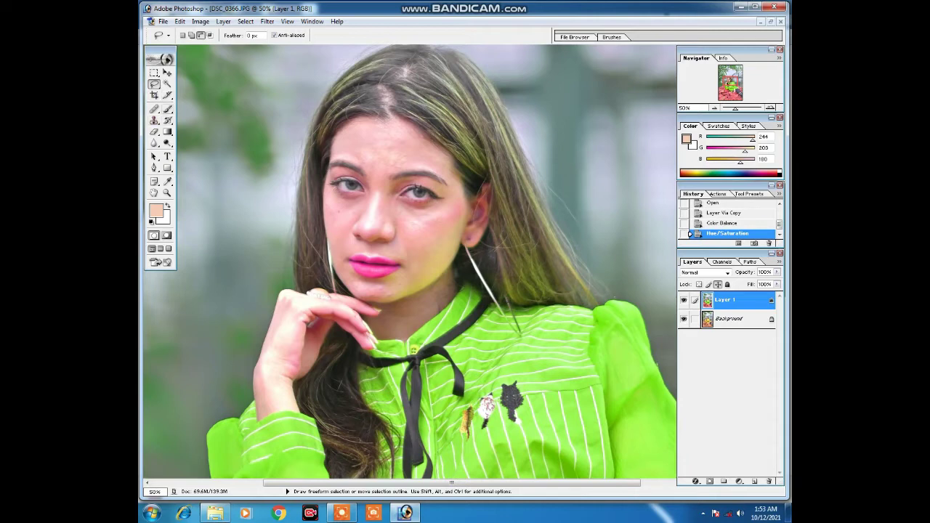
left_click(167, 108)
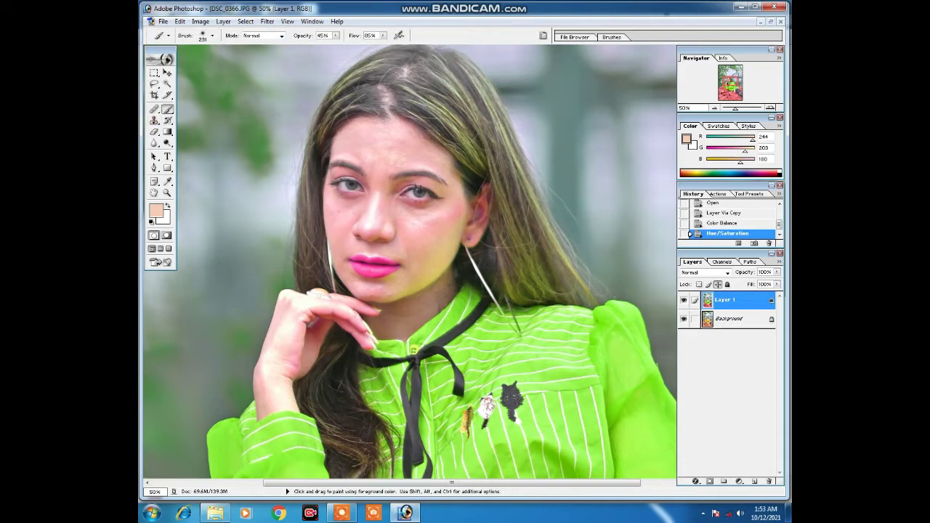
left_click_drag(378, 145, 421, 148)
left_click_drag(396, 177, 360, 182)
right_click(384, 166)
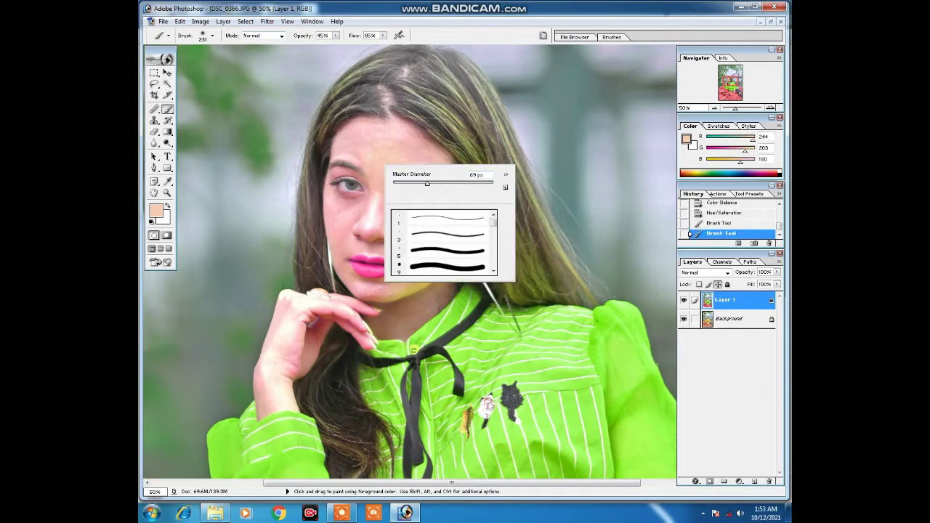
key("Return")
mouse_move(427, 183)
left_mouse_down()
mouse_move(404, 119)
mouse_move(424, 139)
mouse_move(456, 224)
mouse_move(412, 269)
left_mouse_up()
right_click(426, 240)
left_click_drag(472, 257, 493, 258)
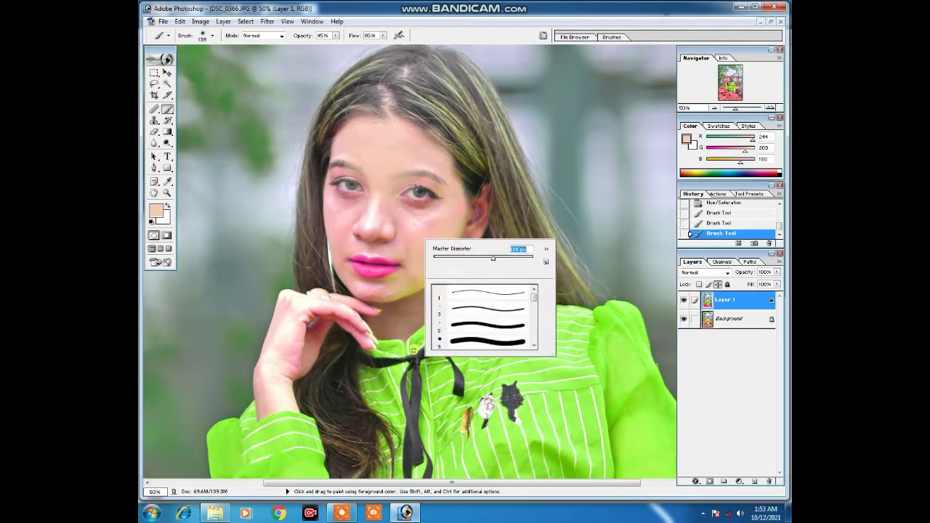
left_click(335, 35)
left_click_drag(335, 45, 360, 45)
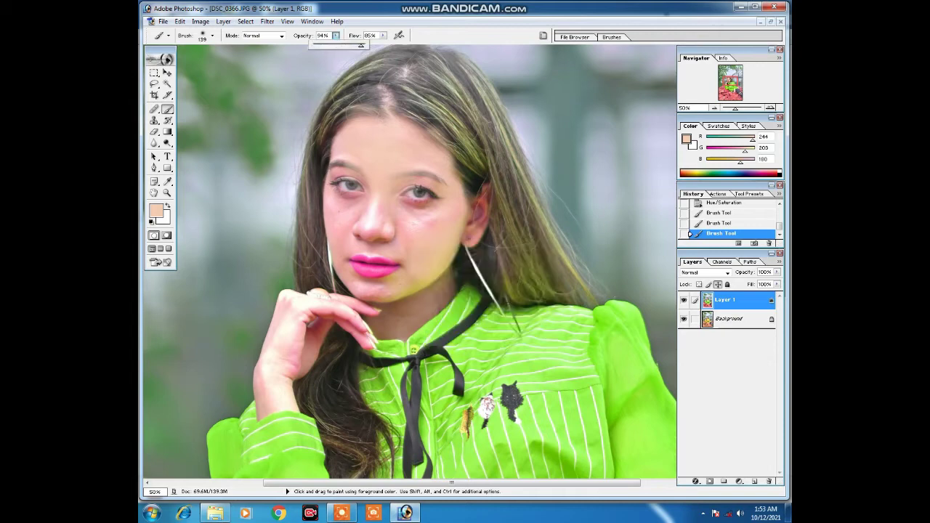
mouse_move(394, 200)
left_mouse_down()
mouse_move(359, 231)
mouse_move(350, 192)
mouse_move(334, 178)
left_mouse_up()
key("ctrl+alt+z")
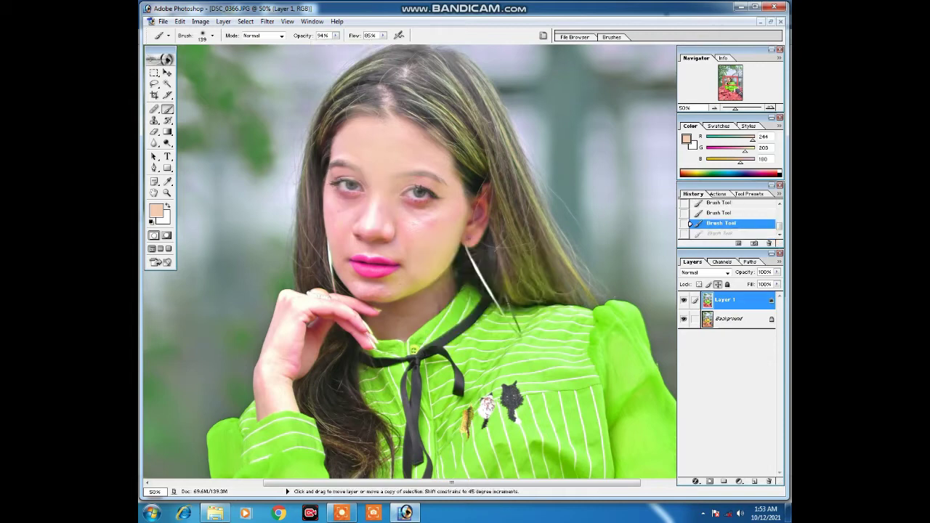
key("ctrl+alt+z")
key("ctrl+alt+z")
key("ctrl+alt+z")
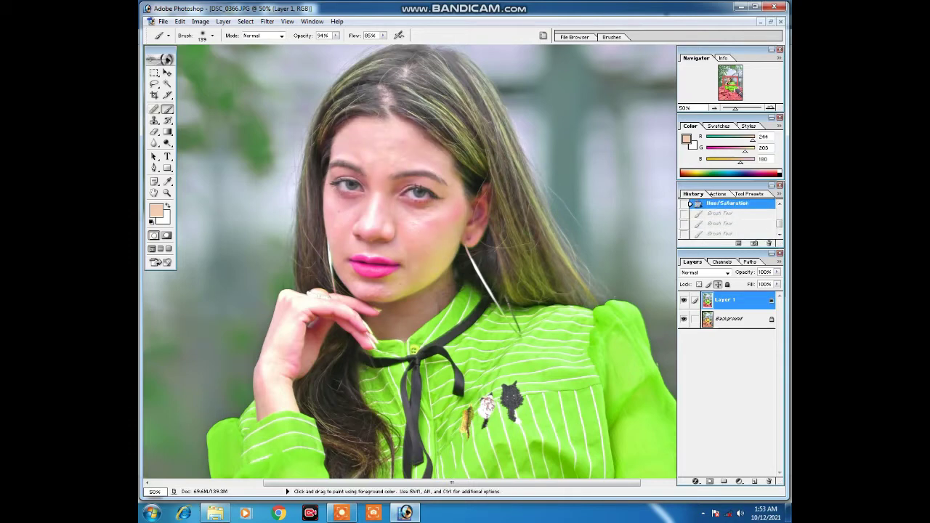
Erase Layer 1 over the face and lips with a 157 px eraser.
left_click(154, 131)
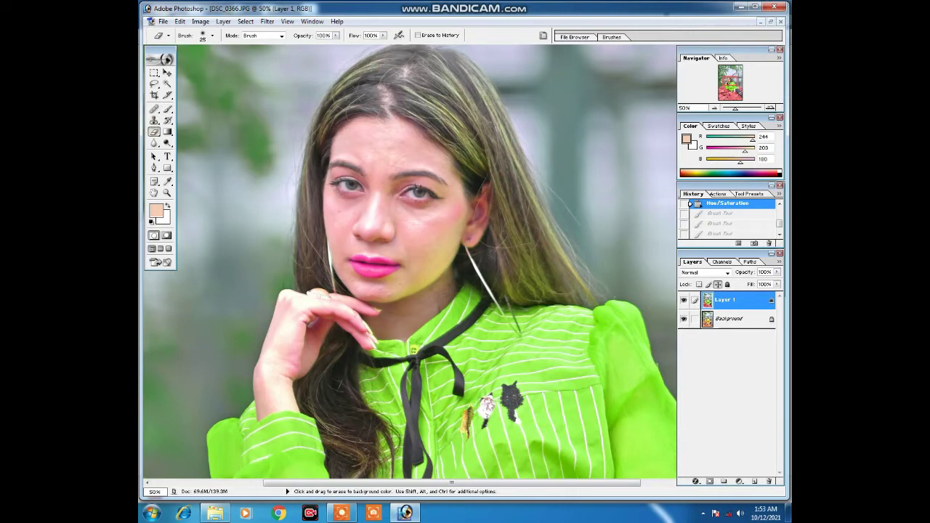
left_click(385, 179)
right_click(385, 178)
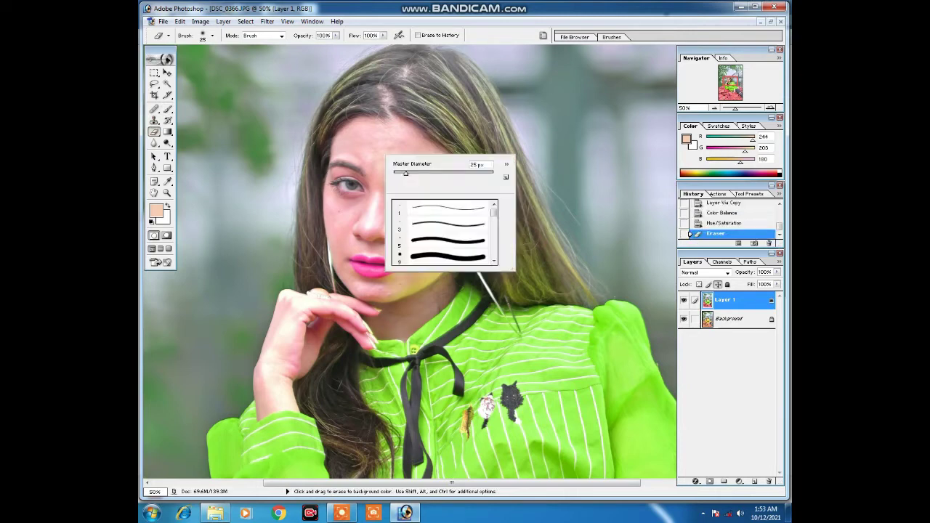
left_click_drag(429, 172, 457, 172)
key("Return")
left_click(389, 207)
right_click(389, 206)
left_click(411, 216)
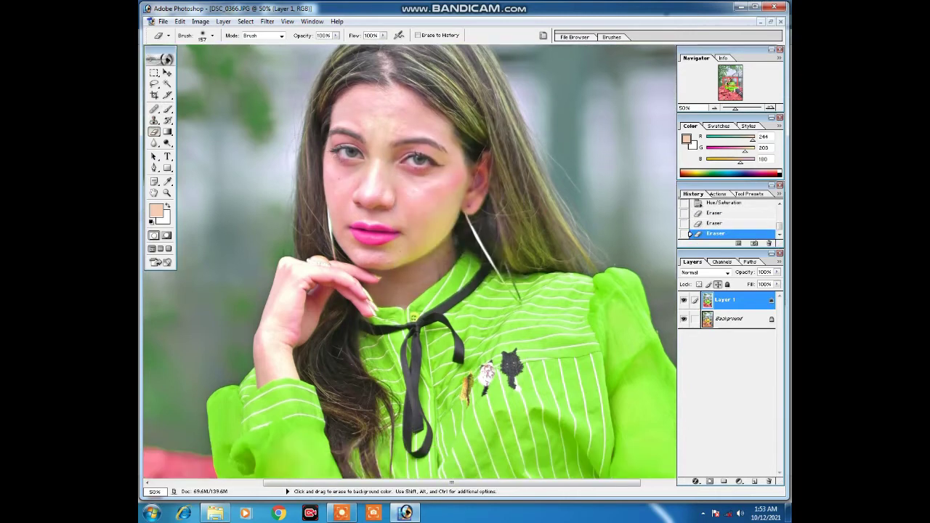
scroll(411, 216, "down", 3)
right_click(411, 217)
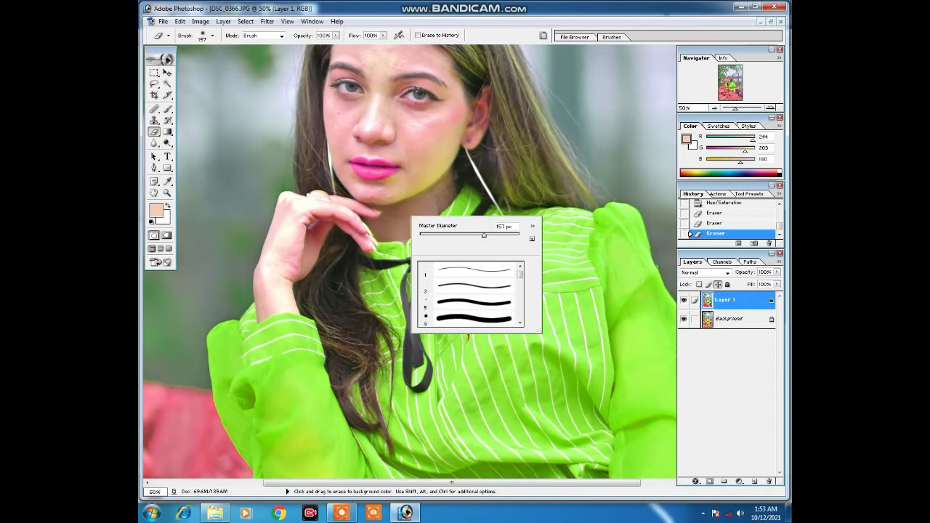
left_click(406, 195)
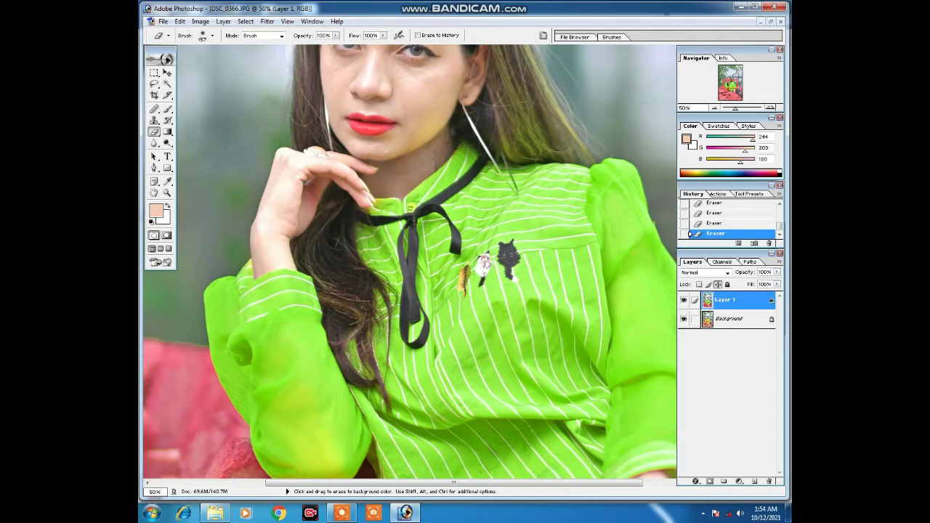
Zoom out to 33.3% and beyond to view the whole photo.
scroll(410, 262, "down", 1)
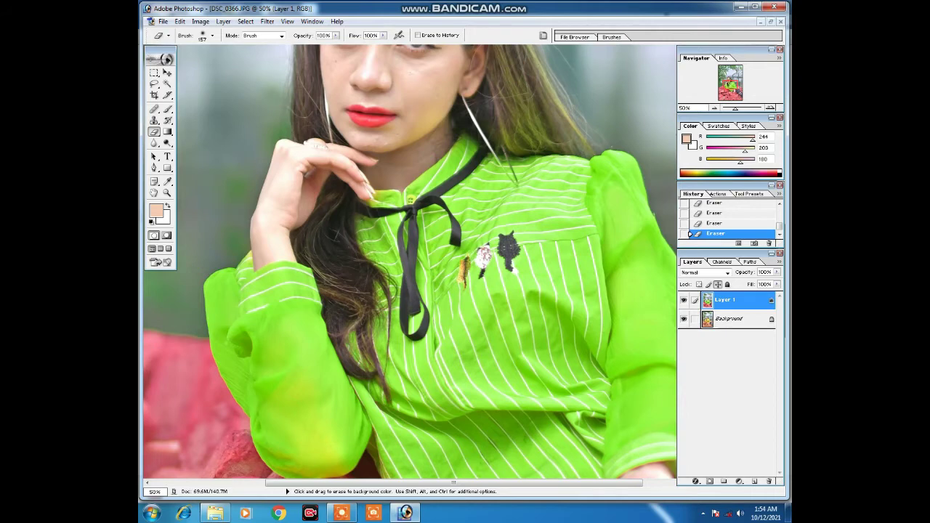
scroll(409, 262, "up", 3)
key("ctrl+minus")
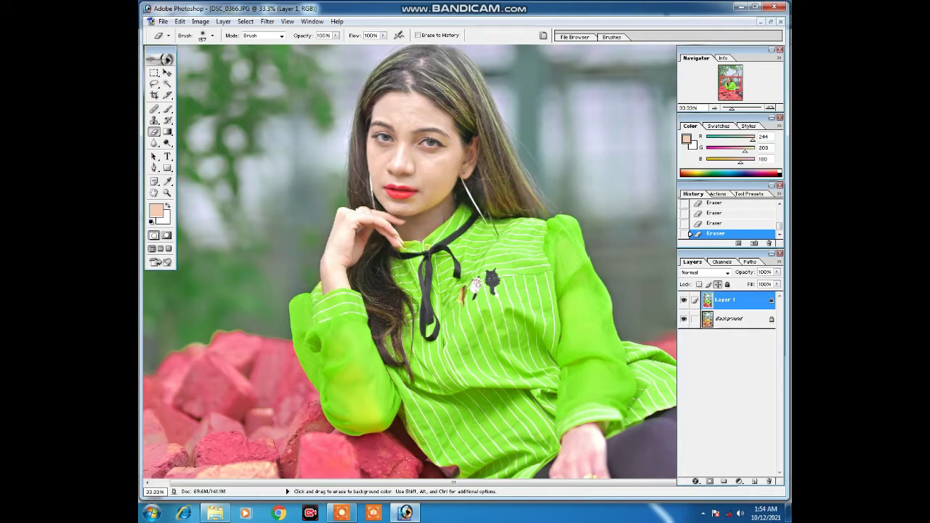
scroll(410, 261, "down", 2)
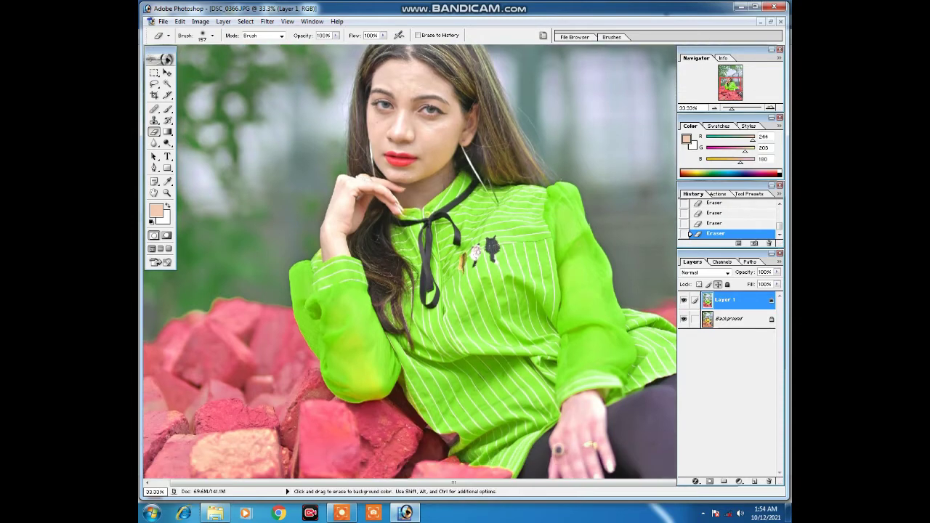
scroll(410, 262, "up", 3)
scroll(410, 262, "up", 2)
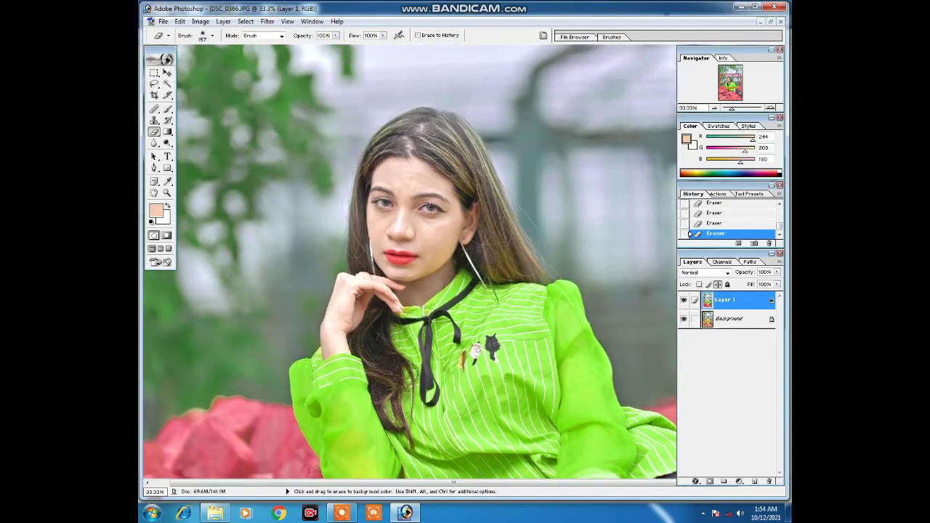
scroll(410, 262, "up", 2)
key("ctrl+minus")
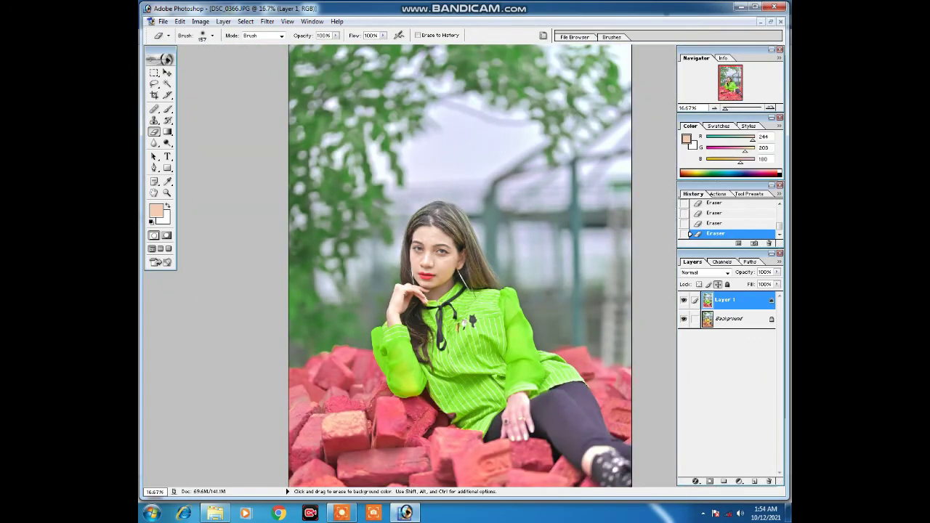
In Selective Color, push Reds yellow to +100 and set black around +10.
left_click(200, 21)
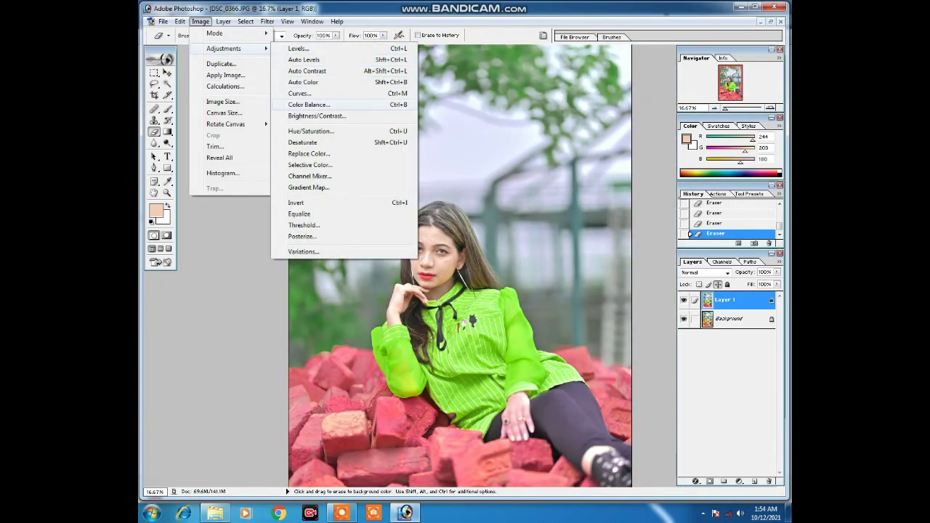
left_click(309, 165)
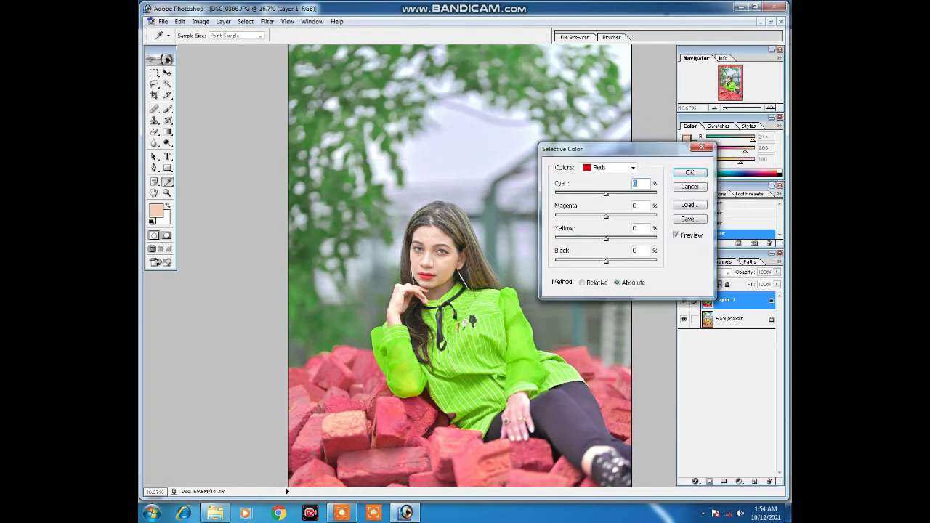
key("Tab")
key("Tab")
key("shift+Up")
key("shift+Up")
key("shift+Up")
key("shift+Up")
key("shift+Up")
key("shift+Up")
key("shift+Up")
key("shift+Up")
key("shift+Up")
key("shift+Up")
key("Tab")
key("Tab")
key("Tab")
key("shift+Down")
key("shift+Down")
key("shift+Down")
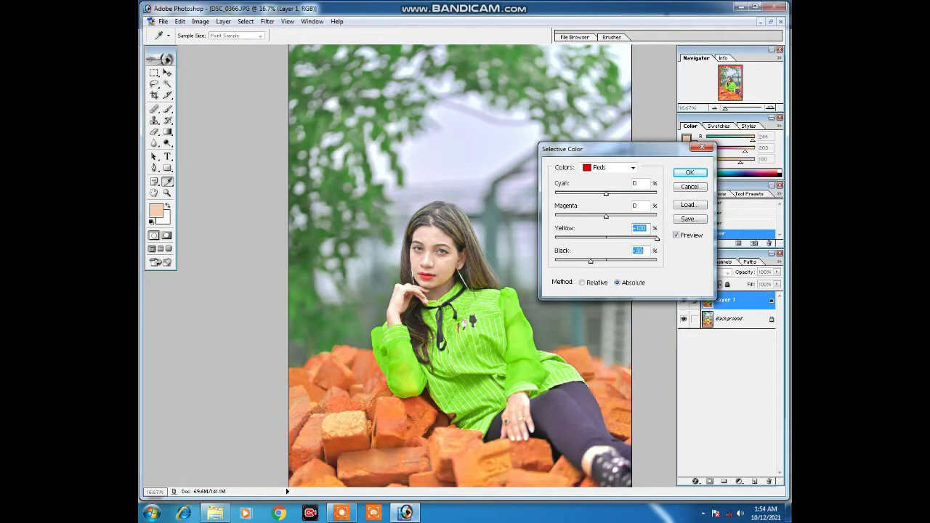
key("shift+Up")
key("shift+Up")
Add magenta and black to the Reds and trim cyan for vivid bricks.
key("shift+Up")
key("shift+Up")
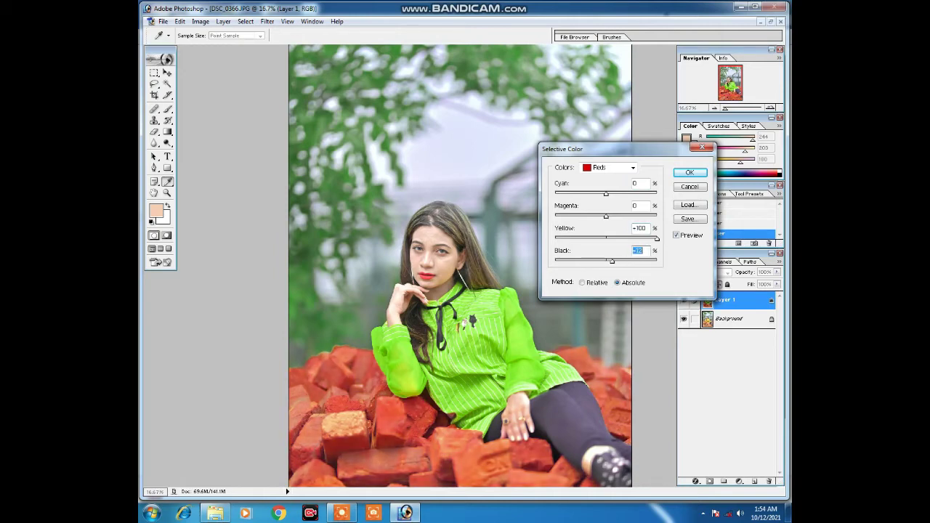
key("shift+Tab")
key("shift+Tab")
key("shift+Up")
key("shift+Up")
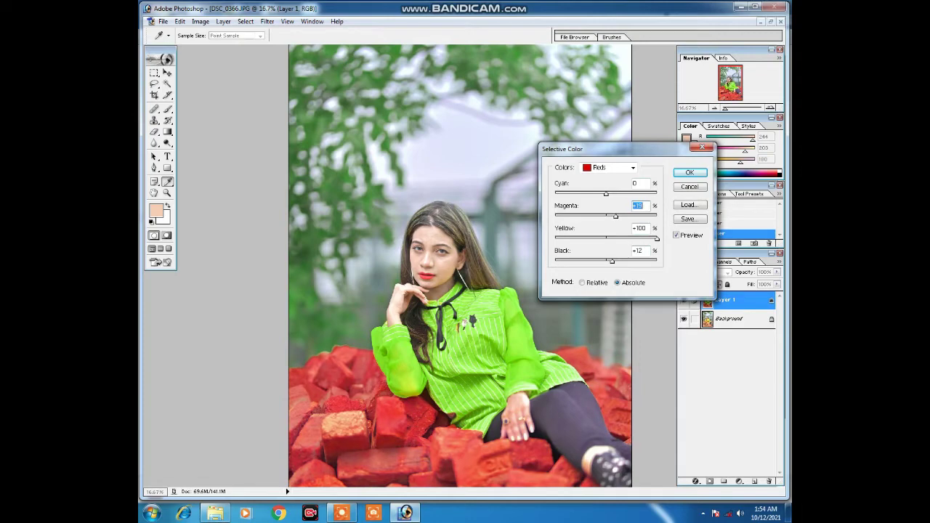
key("shift+Tab")
key("shift+Up")
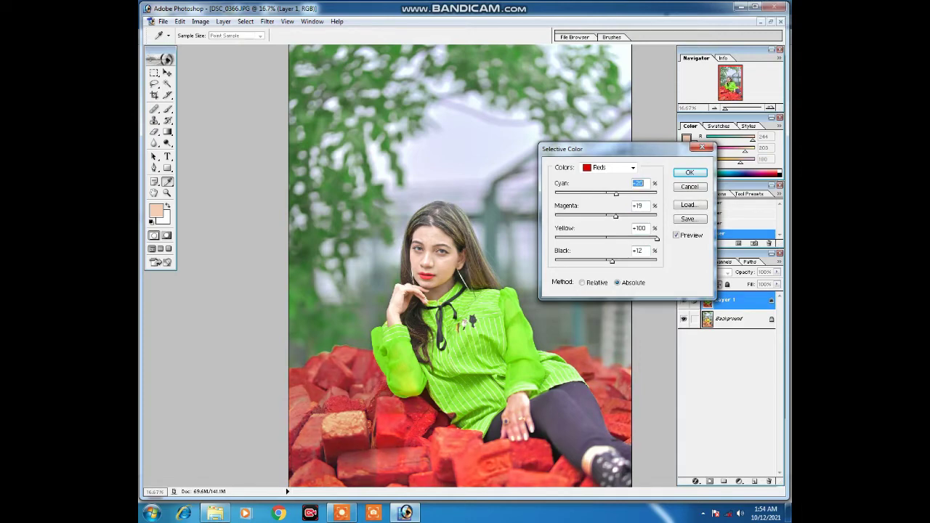
key("shift+Up")
key("shift+Up")
key("shift+Down")
key("shift+Down")
key("shift+Down")
key("shift+Down")
key("shift+Down")
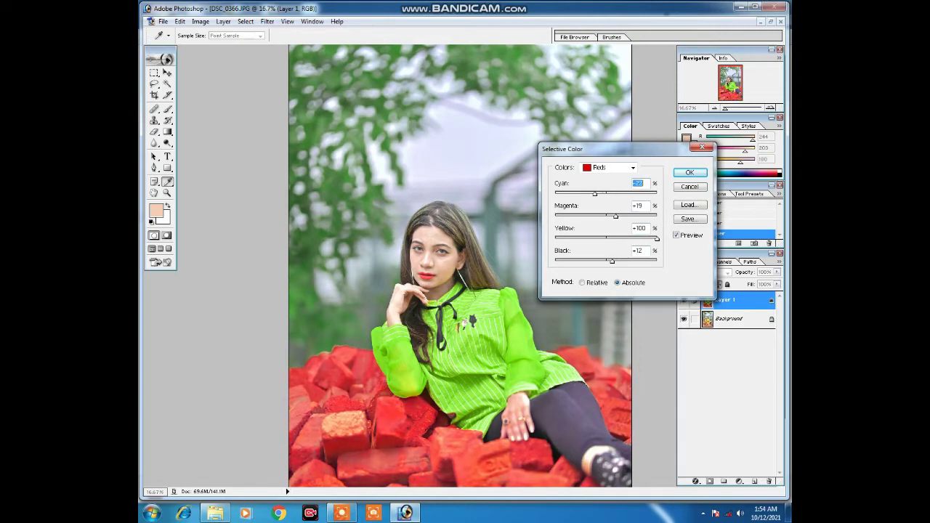
key("Tab")
key("Tab")
key("shift+Down")
key("shift+Down")
key("shift+Down")
Set Greens to cyan +100, yellow about +94, less magenta, and apply.
left_click(633, 168)
key("Return")
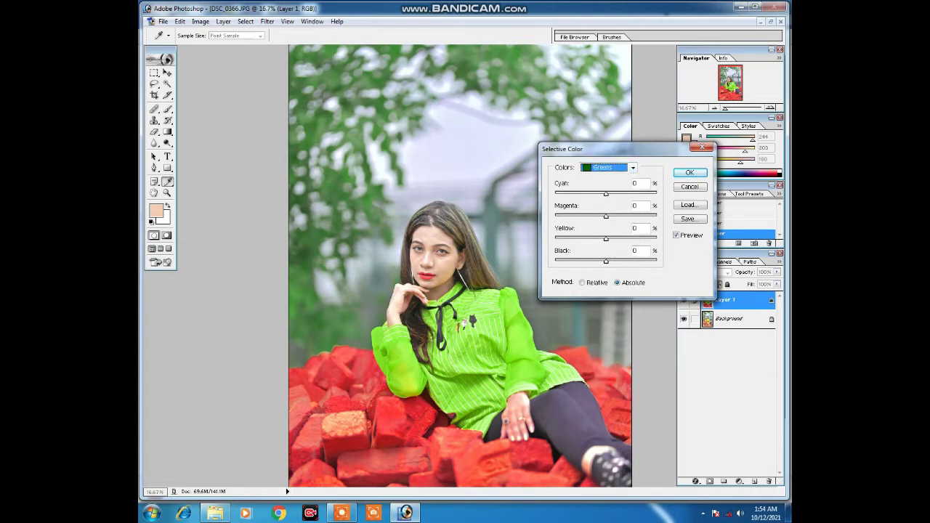
key("Tab")
key("shift+Up")
key("shift+Up")
key("shift+Up")
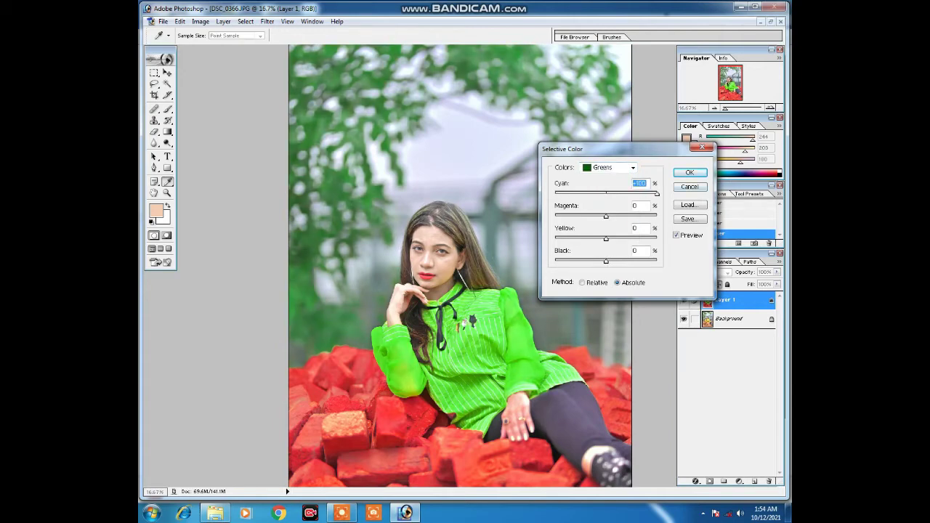
key("shift+Up")
key("shift+Up")
key("shift+Up")
key("shift+Up")
key("shift+Up")
key("shift+Up")
key("shift+Up")
key("shift+Up")
key("shift+Tab")
key("shift+Down")
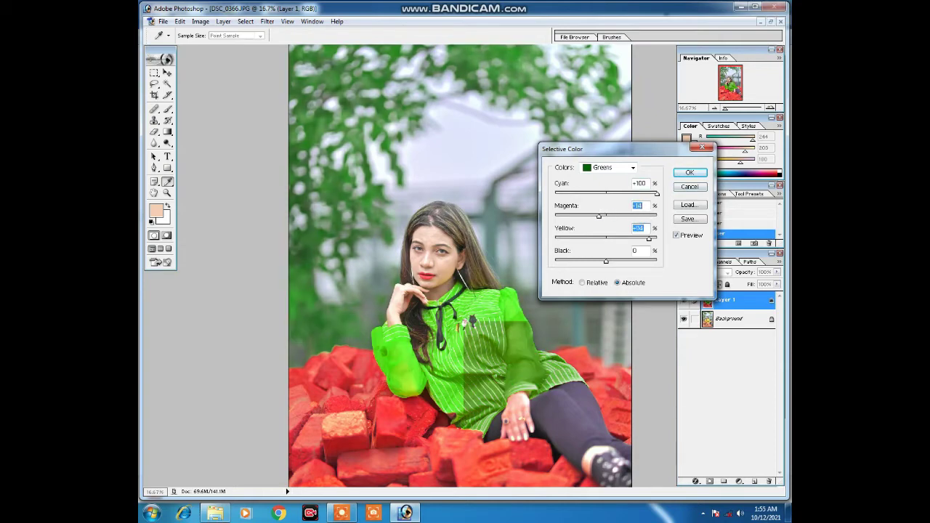
key("Return")
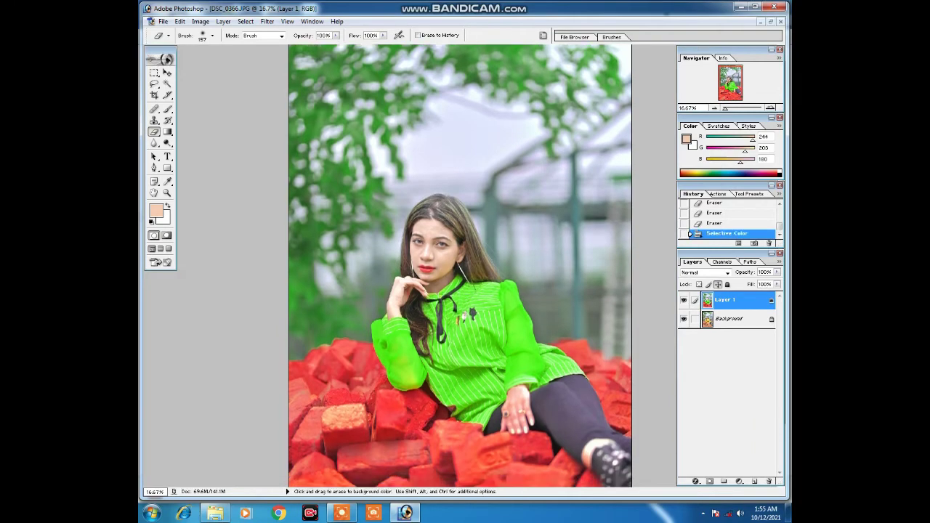
Zoom to the face and lasso around the face and neck.
key("ctrl+plus")
key("ctrl+plus")
key("ctrl+plus")
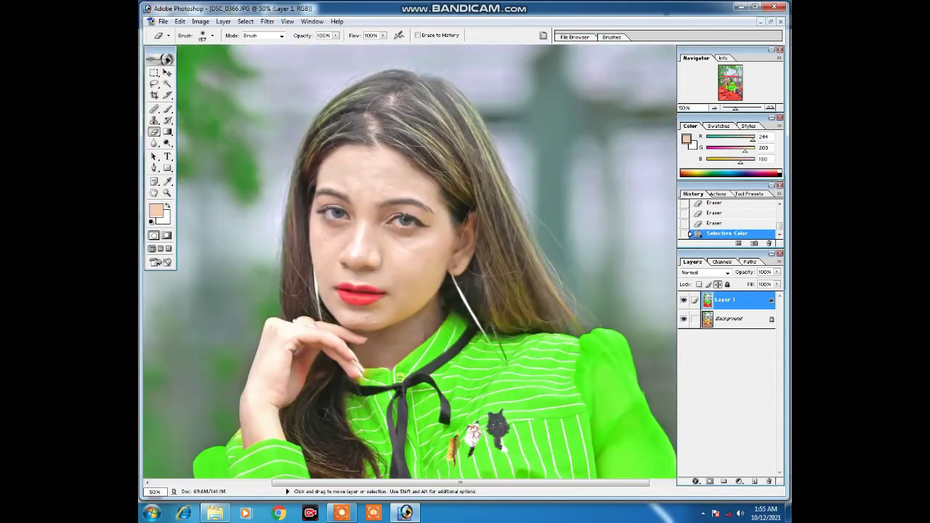
key("ctrl+plus")
left_click_drag(363, 291, 478, 295)
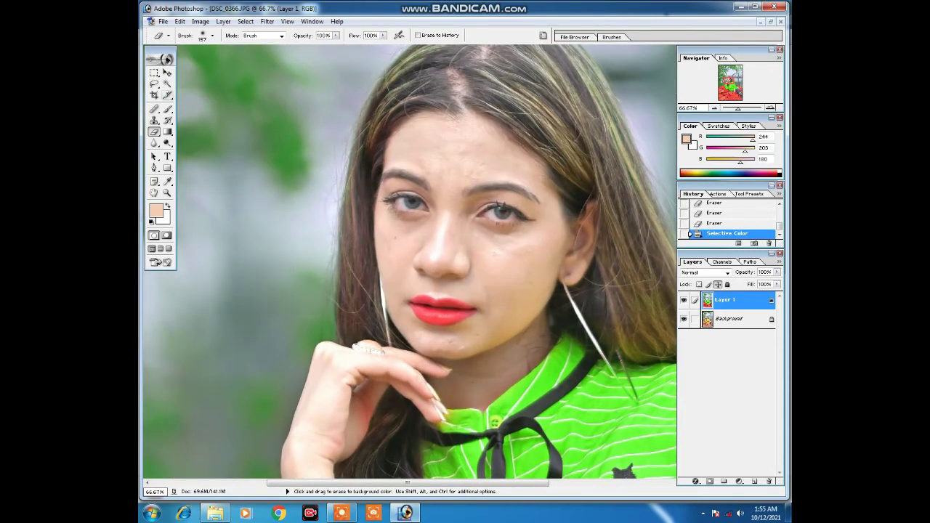
left_click(154, 84)
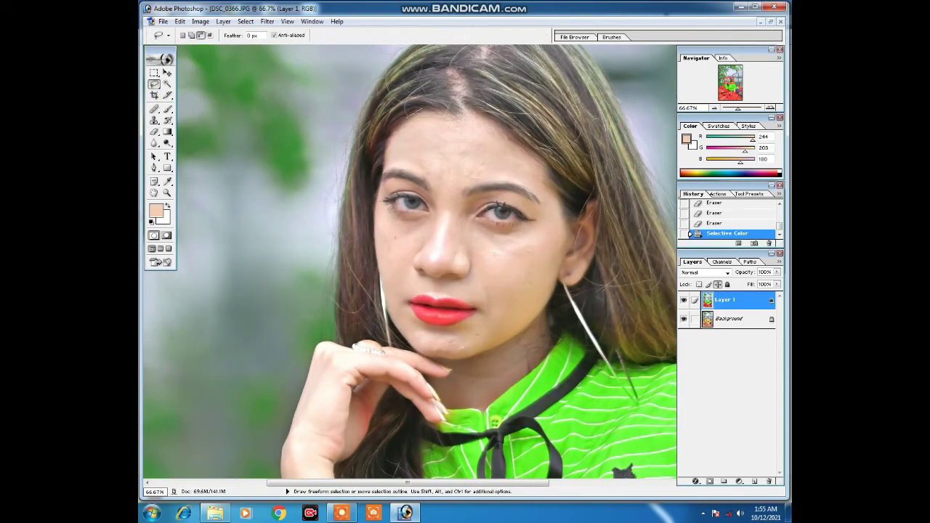
left_click_drag(378, 200, 455, 372)
mouse_move(523, 369)
left_mouse_down()
mouse_move(559, 299)
mouse_move(563, 271)
mouse_move(595, 221)
mouse_move(503, 145)
mouse_move(424, 115)
left_mouse_up()
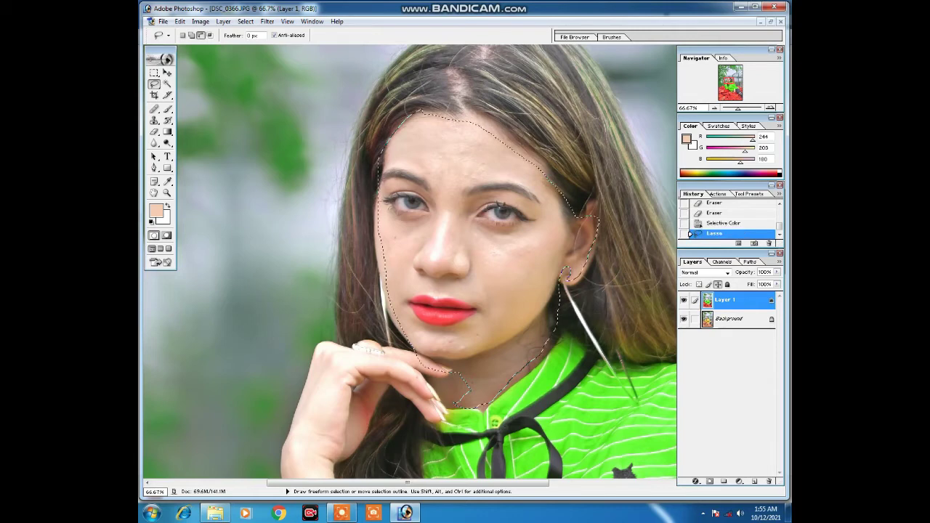
Add the hand to the lasso selection by tracing its edges and fingers.
scroll(409, 261, "down", 1)
scroll(410, 261, "down", 1)
scroll(410, 262, "down", 1)
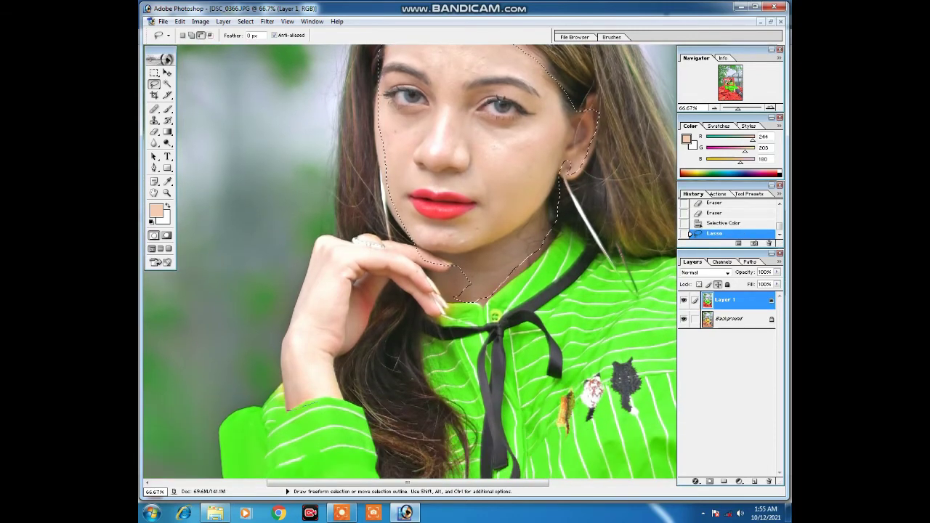
mouse_move(341, 385)
left_mouse_down()
mouse_move(362, 321)
mouse_move(395, 280)
mouse_move(430, 327)
left_mouse_up()
mouse_move(441, 271)
left_mouse_down()
mouse_move(382, 241)
mouse_move(292, 305)
mouse_move(274, 378)
mouse_move(340, 398)
left_mouse_up()
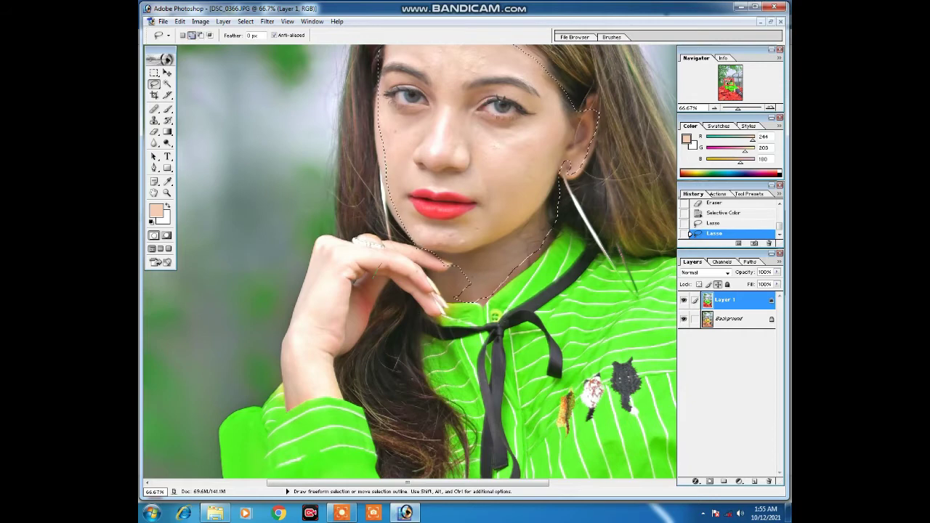
left_click_drag(380, 265, 353, 334)
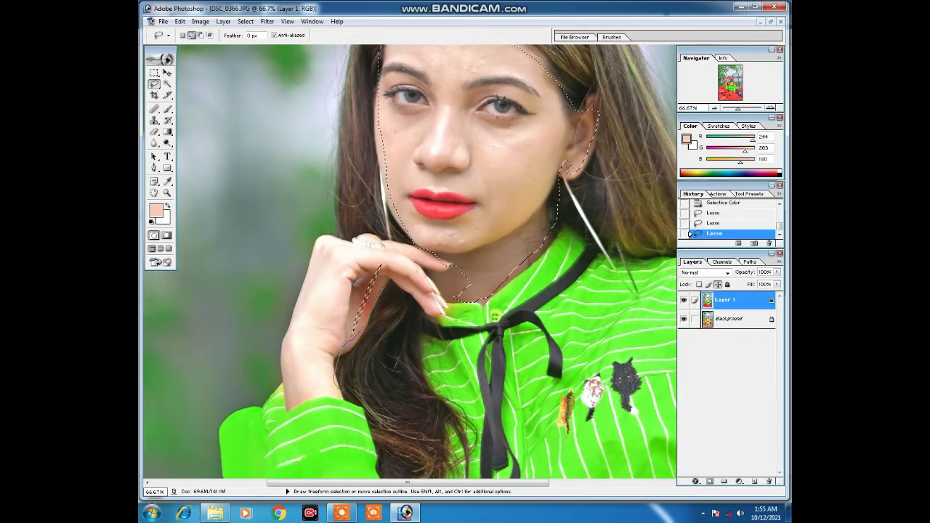
left_click_drag(285, 403, 297, 289)
left_click_drag(312, 251, 347, 235)
left_click_drag(459, 287, 457, 294)
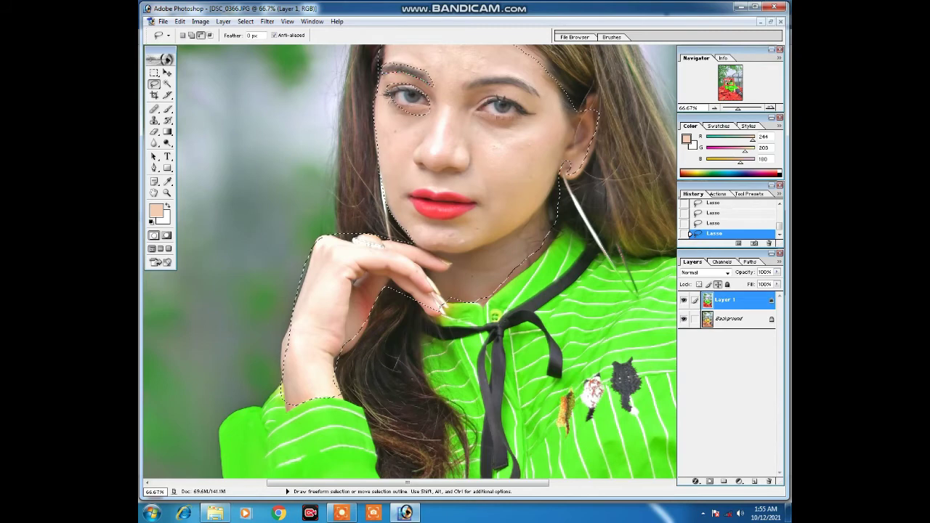
Subtract the eye, eyebrow and lips from the selection.
mouse_move(471, 109)
left_mouse_down()
mouse_move(534, 111)
mouse_move(466, 108)
left_mouse_up()
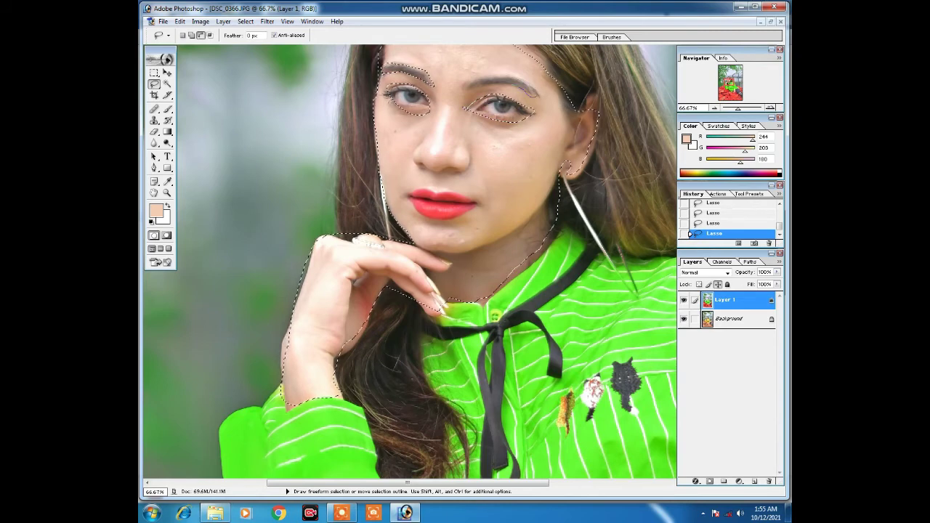
left_click_drag(461, 80, 541, 96)
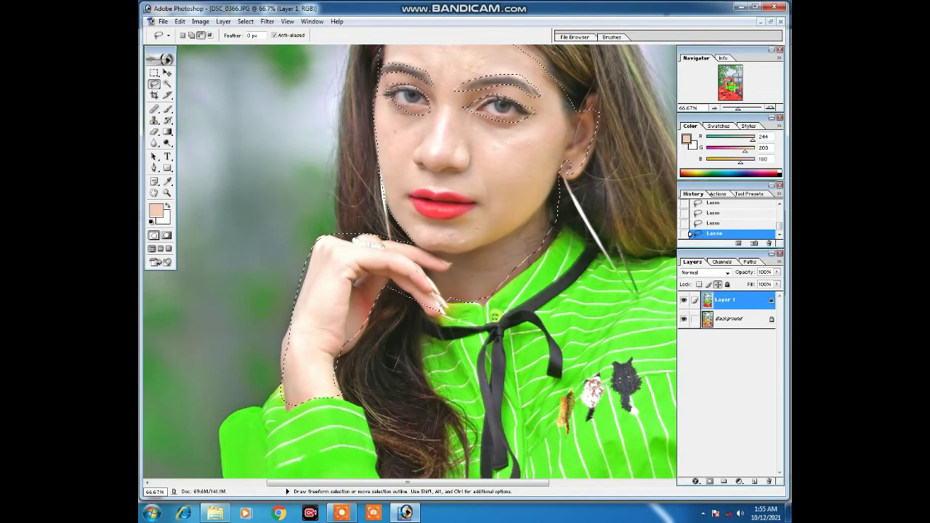
mouse_move(481, 199)
left_mouse_down()
mouse_move(429, 191)
mouse_move(480, 201)
left_mouse_up()
On the Background layer, apply Noiseware Professional to the selected skin.
left_click(267, 21)
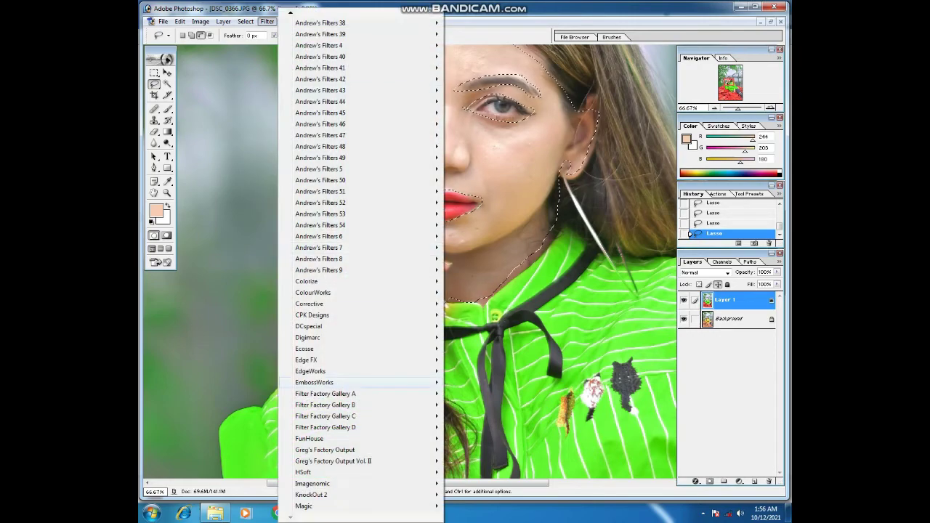
left_click(728, 318)
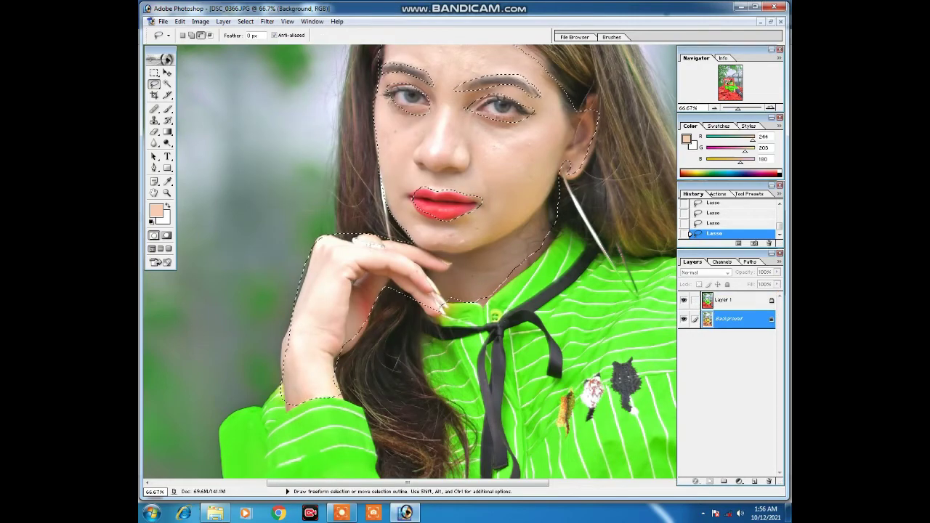
left_click(267, 21)
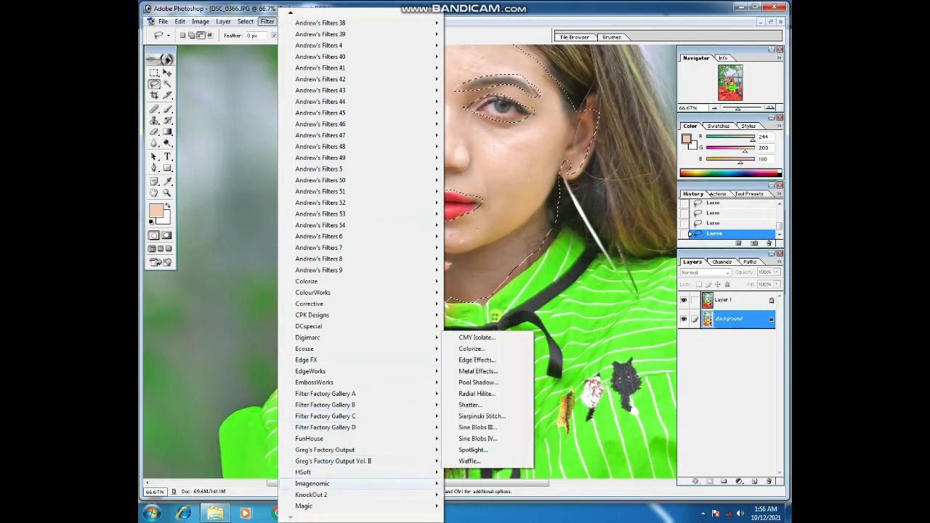
left_click(480, 438)
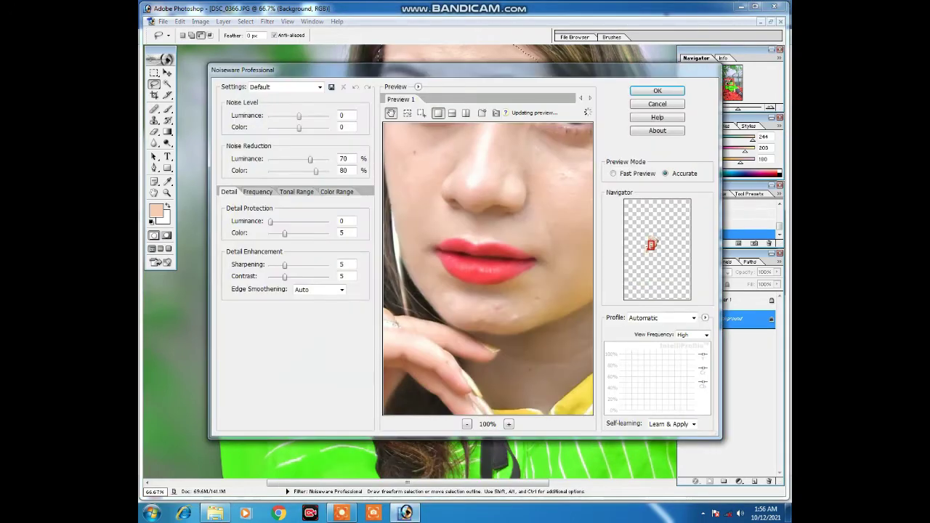
key("Return")
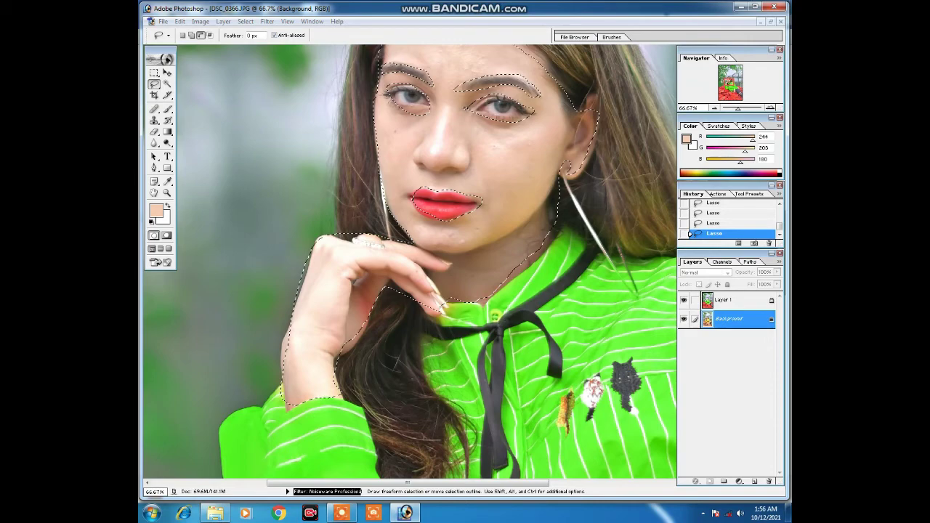
Apply a second Noiseware Professional pass to the skin.
left_click(267, 21)
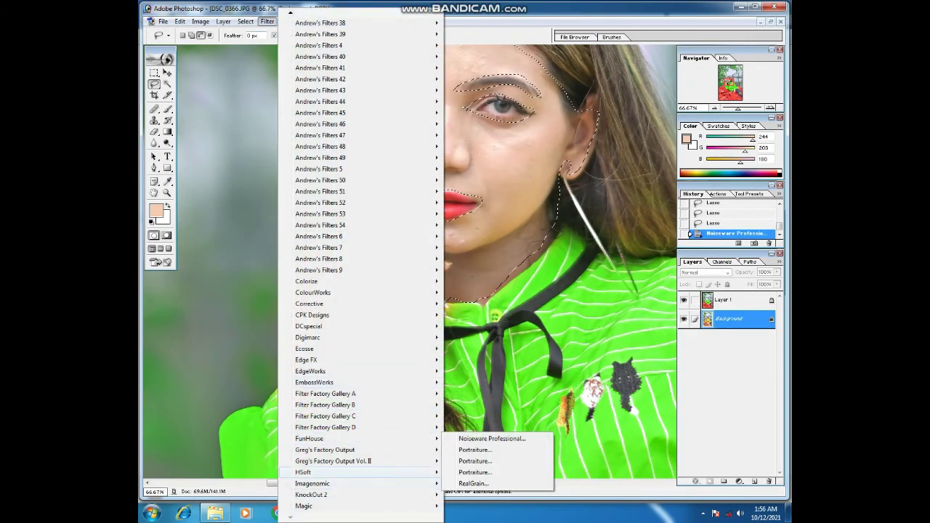
left_click(494, 438)
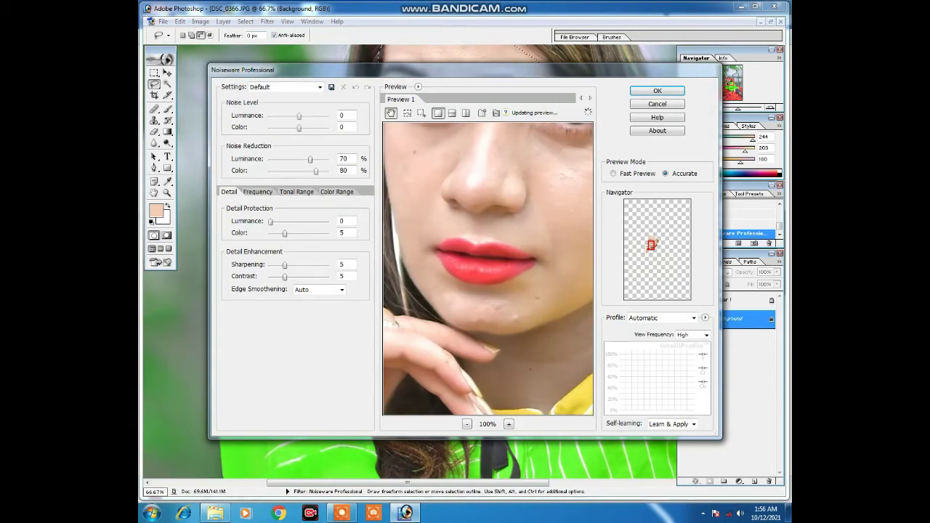
key("Return")
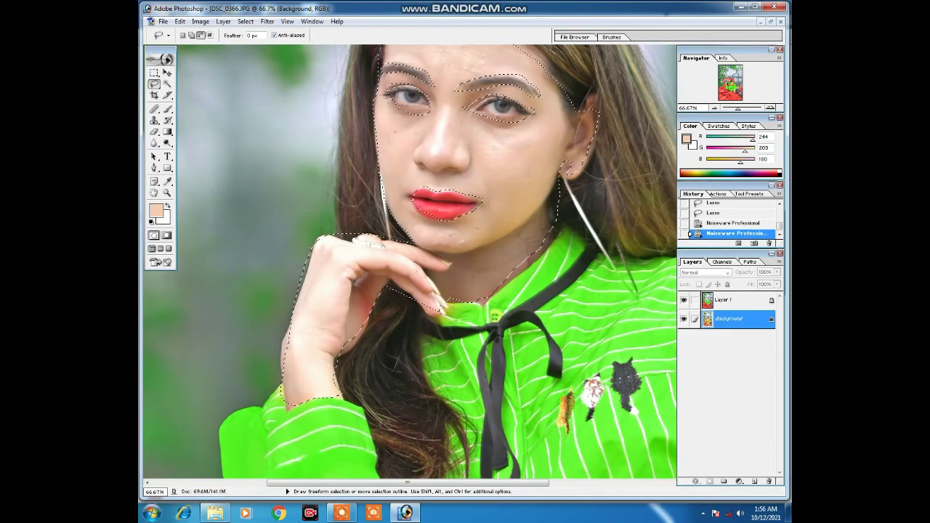
Run Imagenomic Portraiture with its Default settings on the selected skin.
left_click(268, 21)
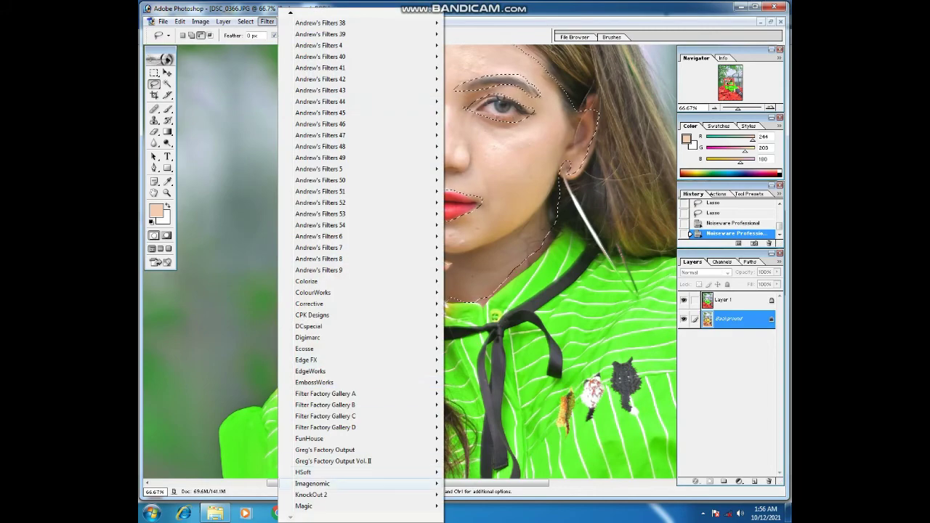
mouse_move(312, 483)
left_click(480, 460)
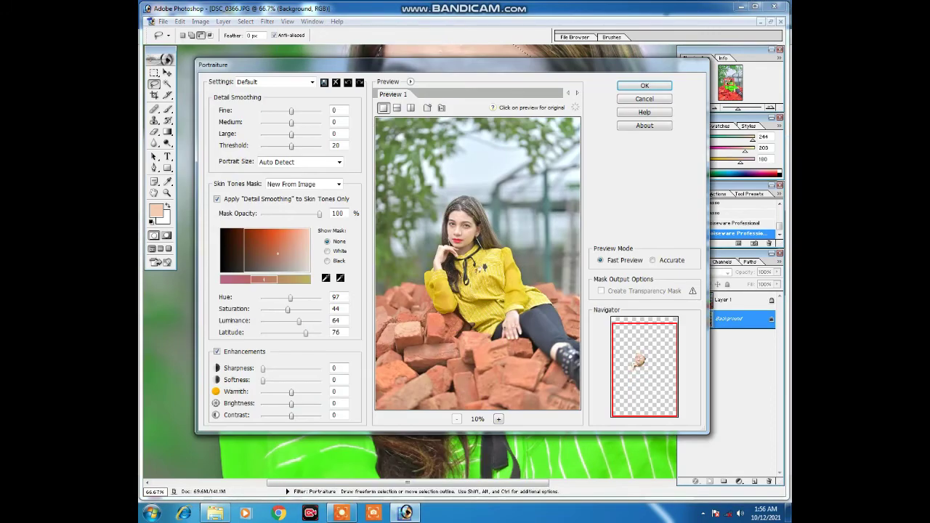
key("Return")
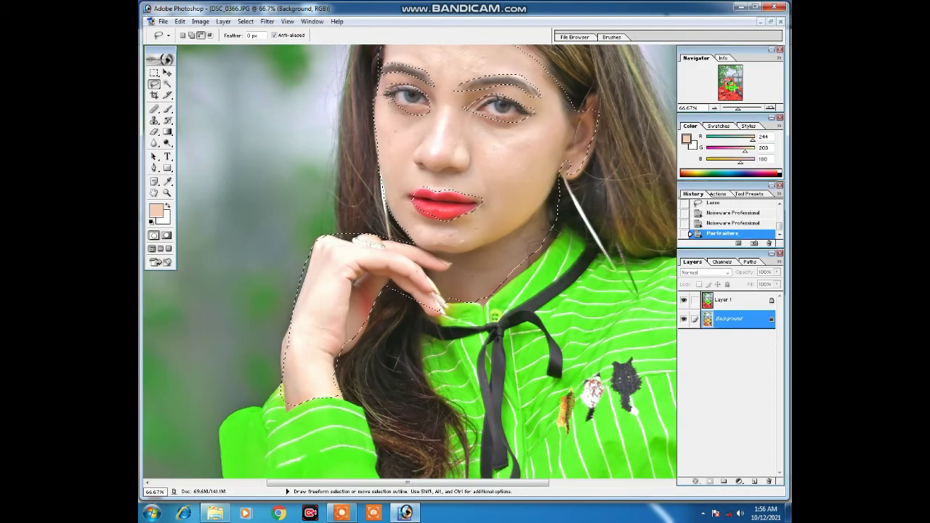
Drop the selection, zoom in on the face and heal a small cheek spot.
key("ctrl+d")
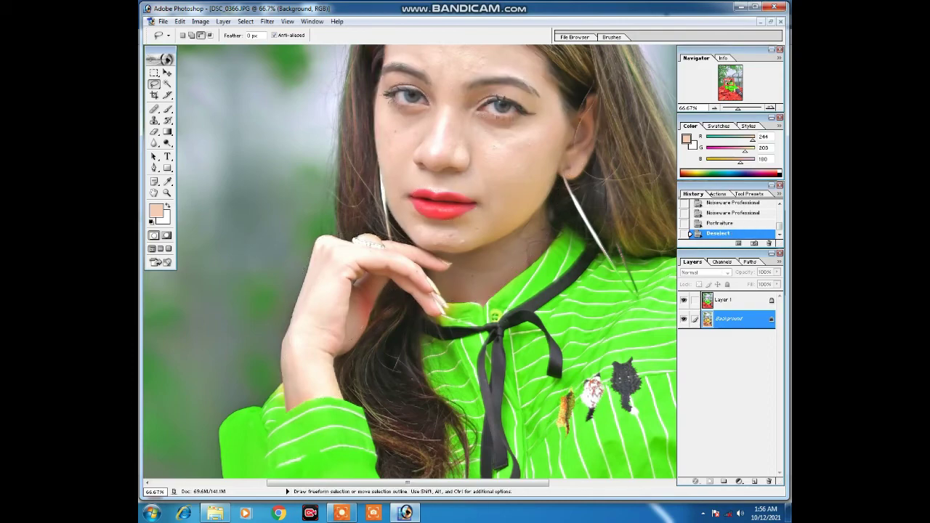
key("ctrl+plus")
key("ctrl+plus")
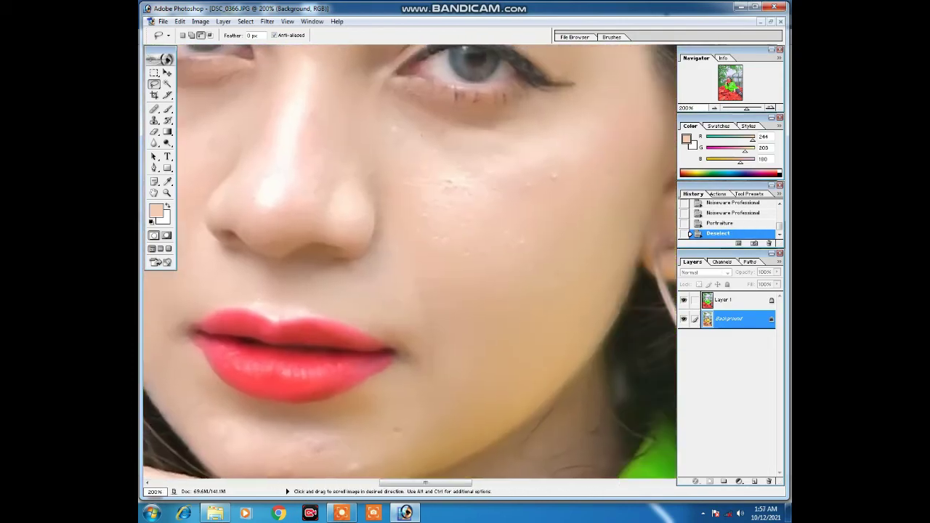
left_click(154, 109)
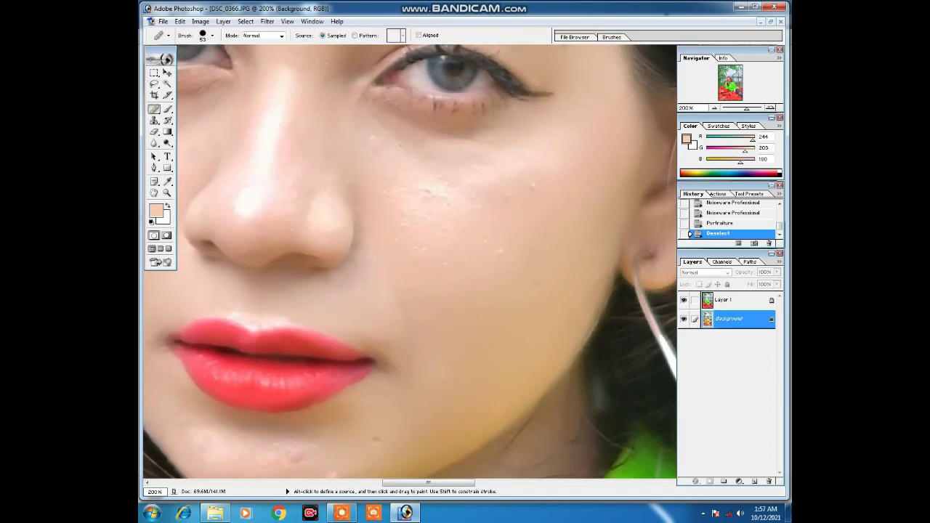
key("super")
key("Escape")
left_click(445, 265)
Soften the healing brush, set its diameter to 30 px and heal the remaining cheek spots.
right_click(471, 268)
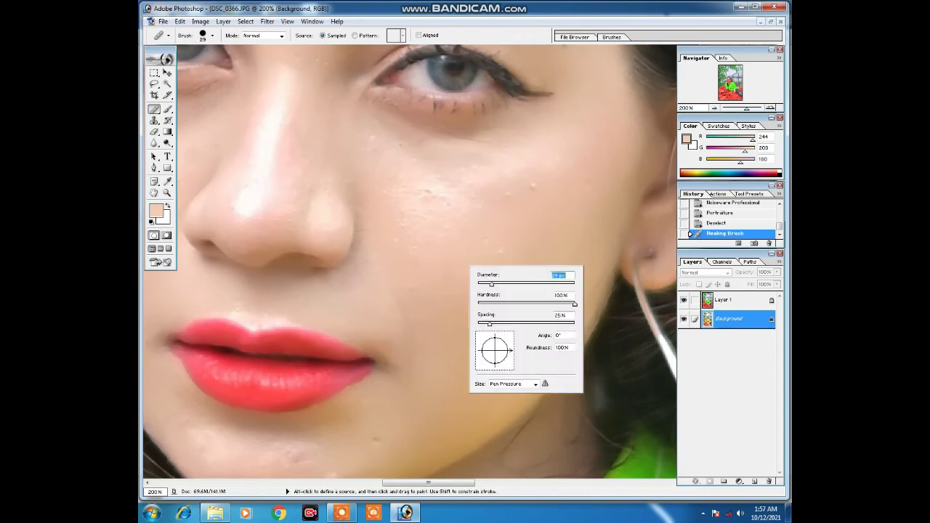
key("Tab")
right_click(504, 218)
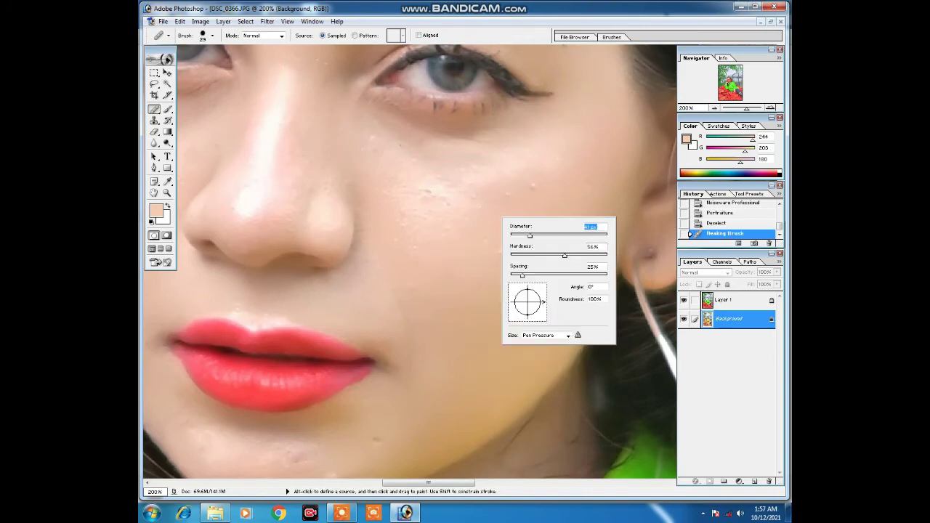
left_click(506, 188)
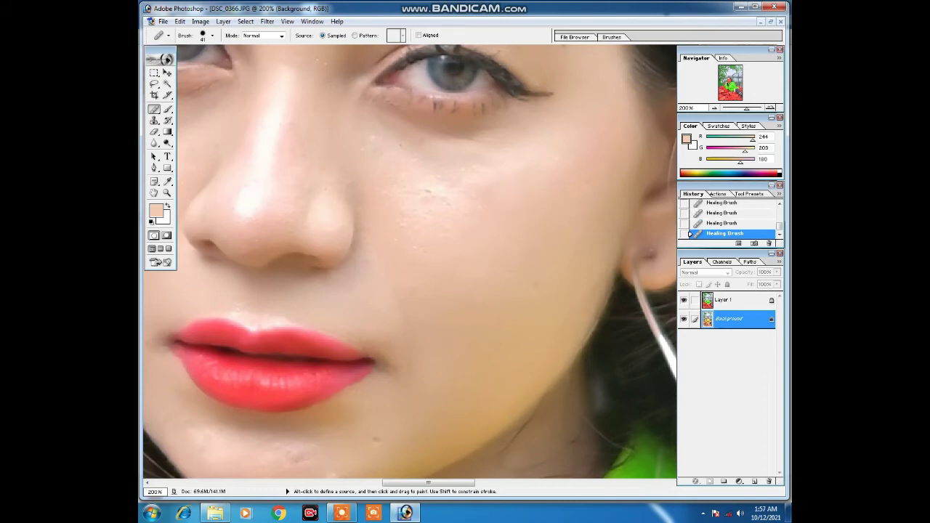
right_click(496, 275)
left_click_drag(524, 292, 517, 292)
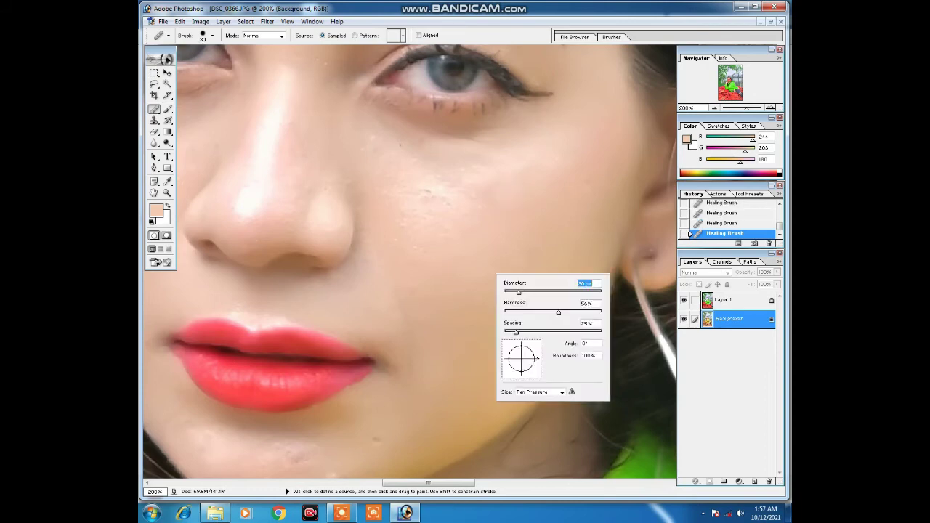
key("Return")
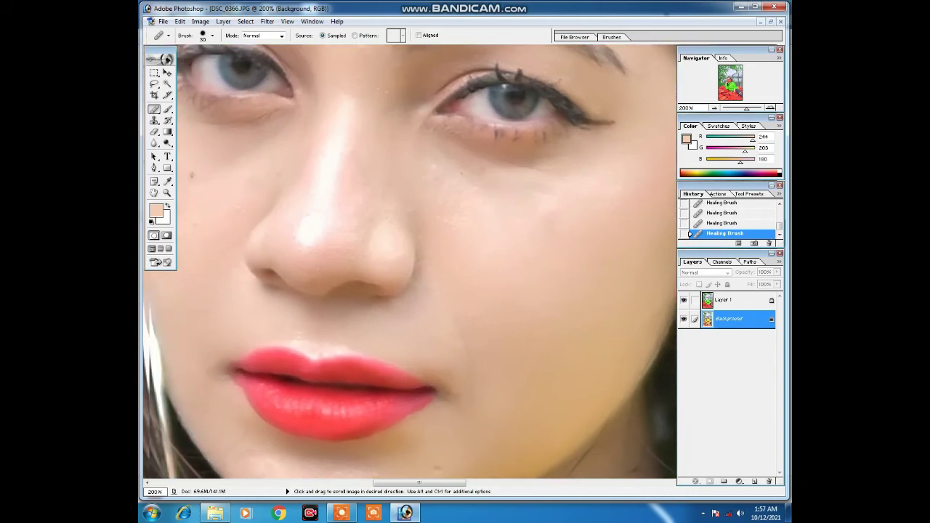
Heal the tan mole and the other moles and spots on the forehead.
left_click_drag(218, 189, 332, 209)
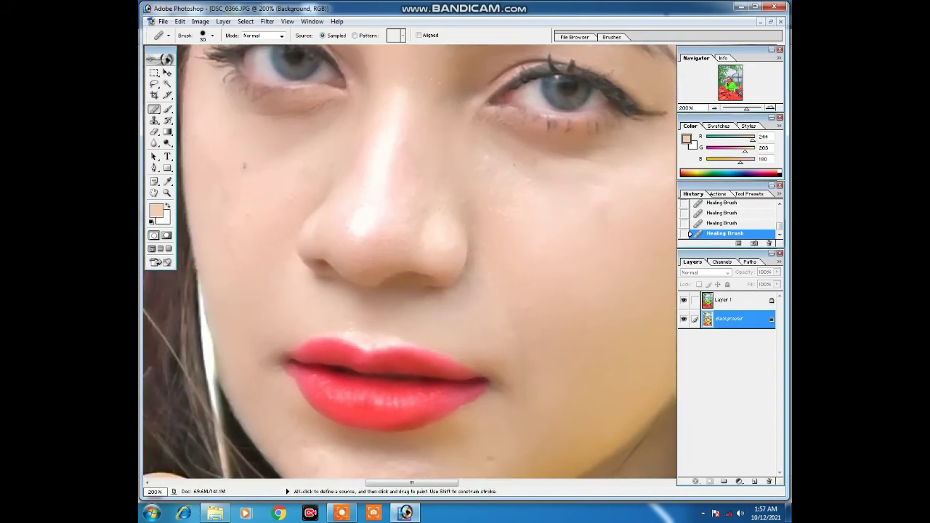
left_click_drag(243, 214, 380, 153)
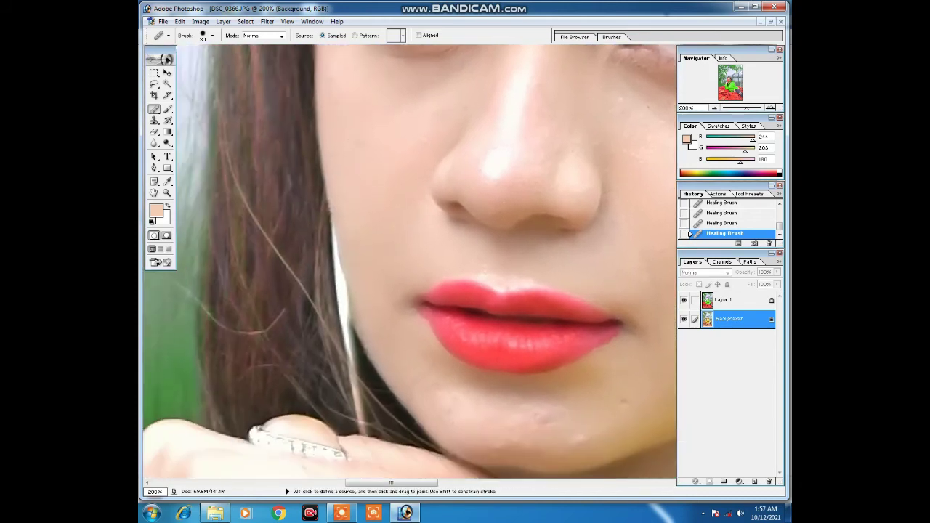
key("space")
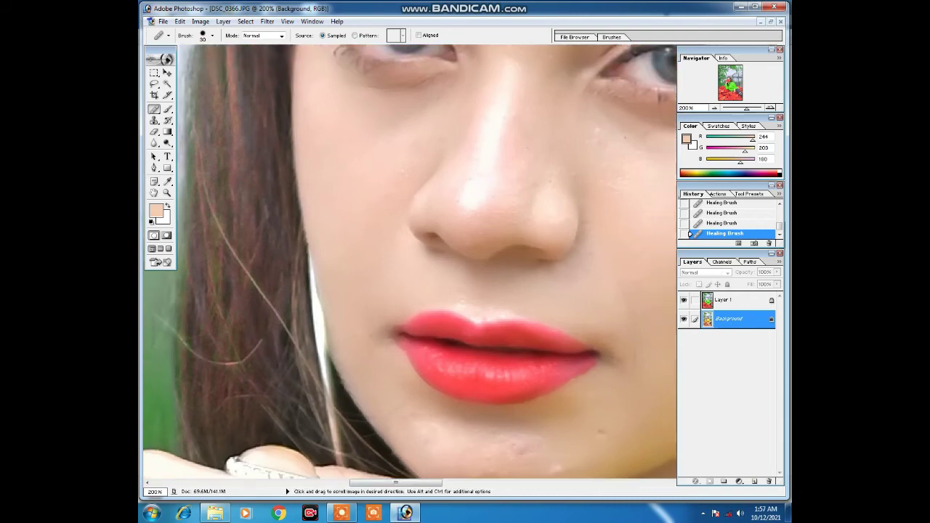
left_click_drag(595, 65, 357, 341)
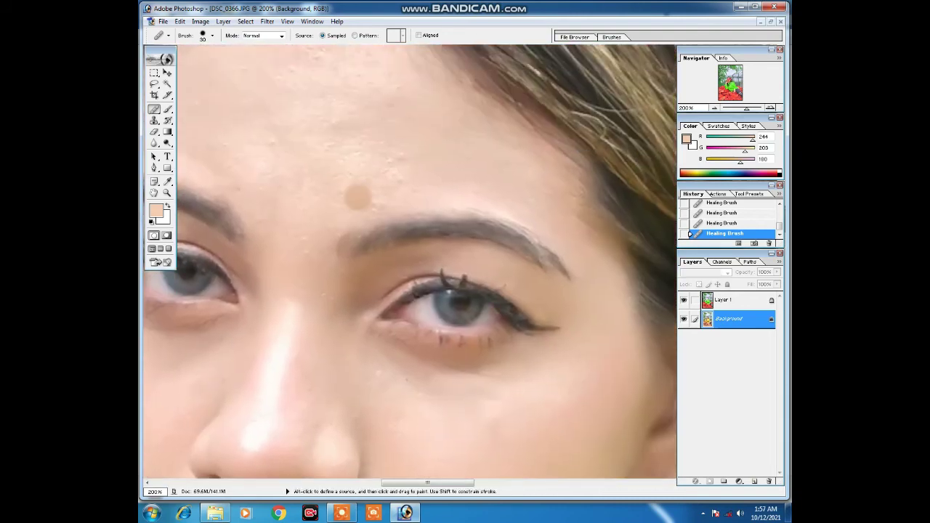
left_click(356, 196)
key("space")
left_click_drag(315, 128, 358, 193)
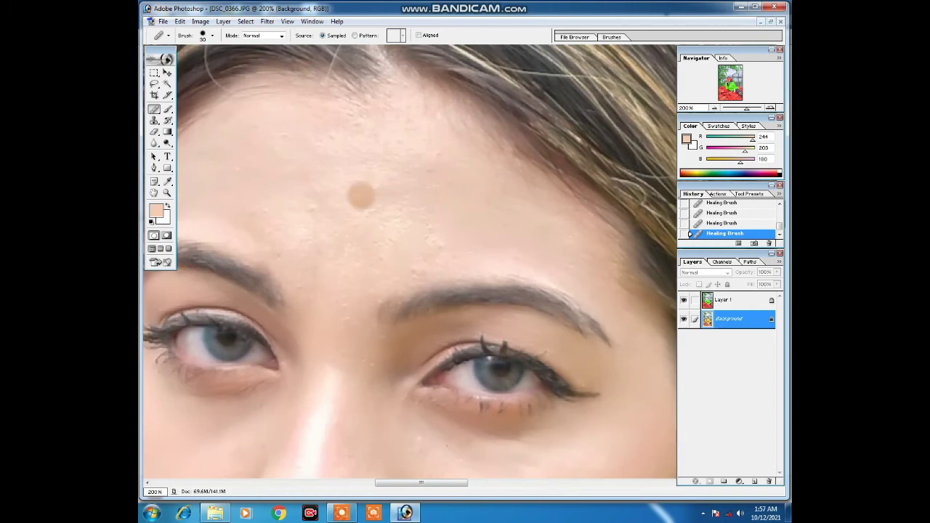
left_click(374, 183)
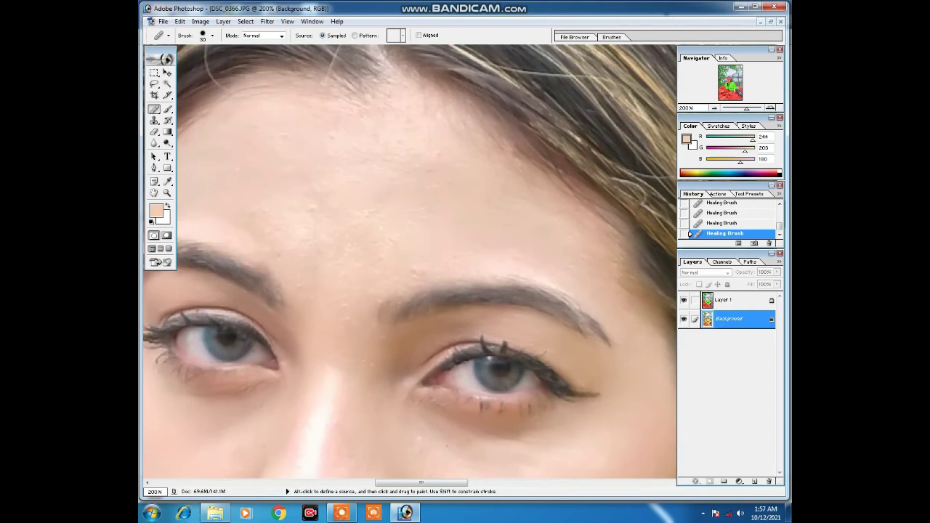
left_click(382, 253)
left_click(421, 267)
left_click(345, 263)
With Layer 1 active, export the portrait via Save for Web as a JPEG at quality 60.
key("ctrl+minus")
key("ctrl+minus")
key("ctrl+minus")
key("ctrl+minus")
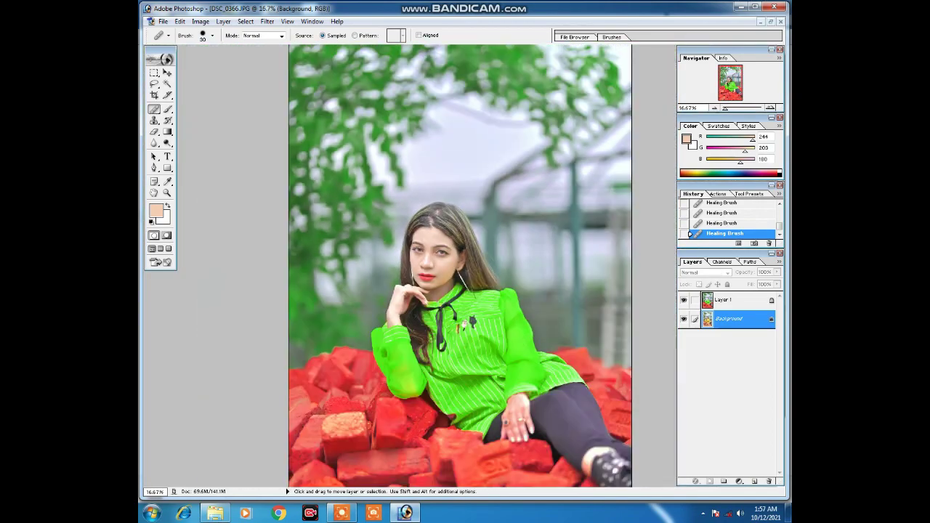
scroll(460, 266, "down", 3)
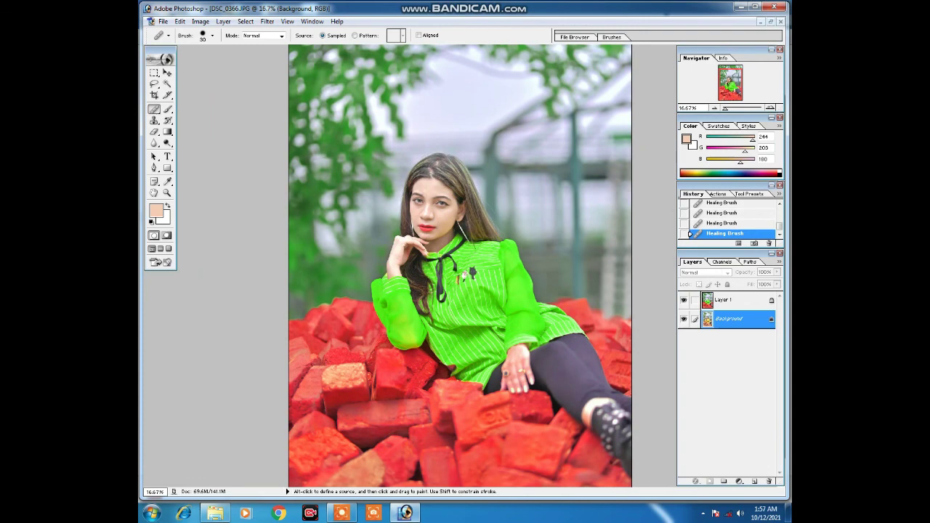
key("alt+bracketright")
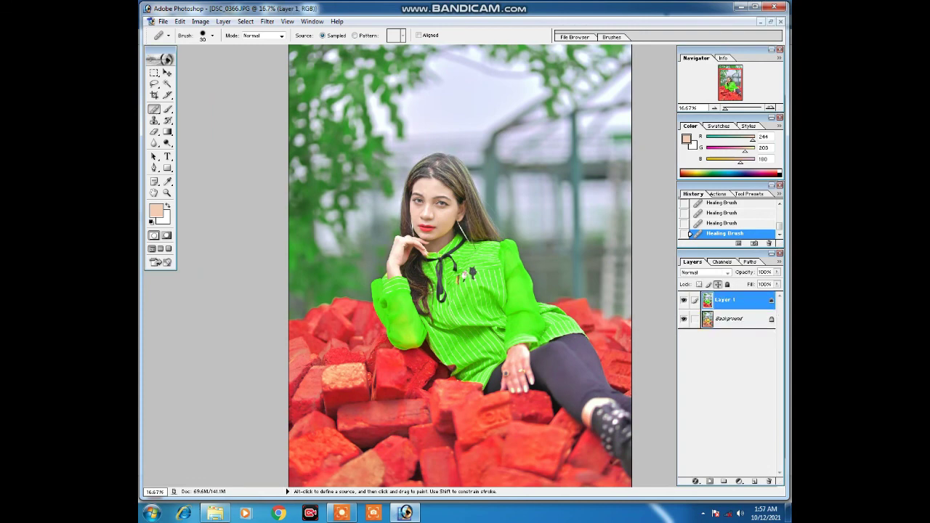
left_click(163, 21)
left_click(181, 124)
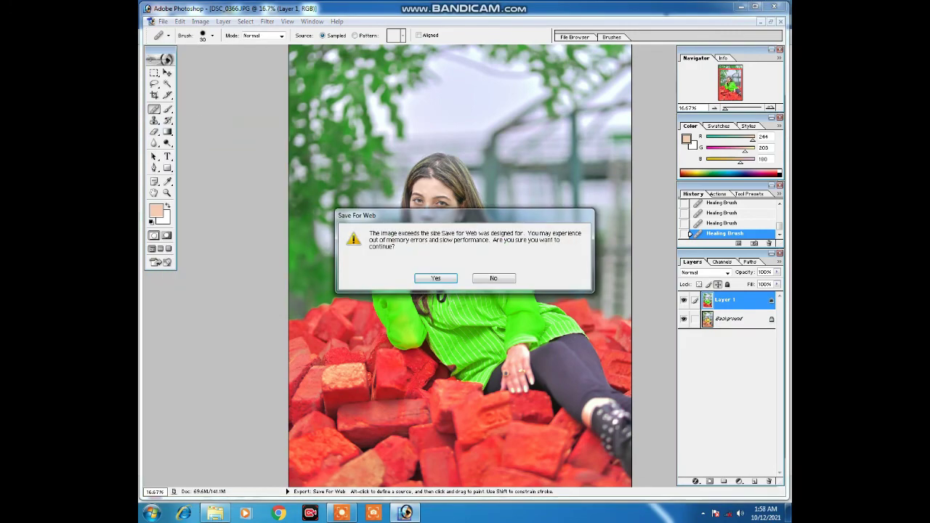
key("Return")
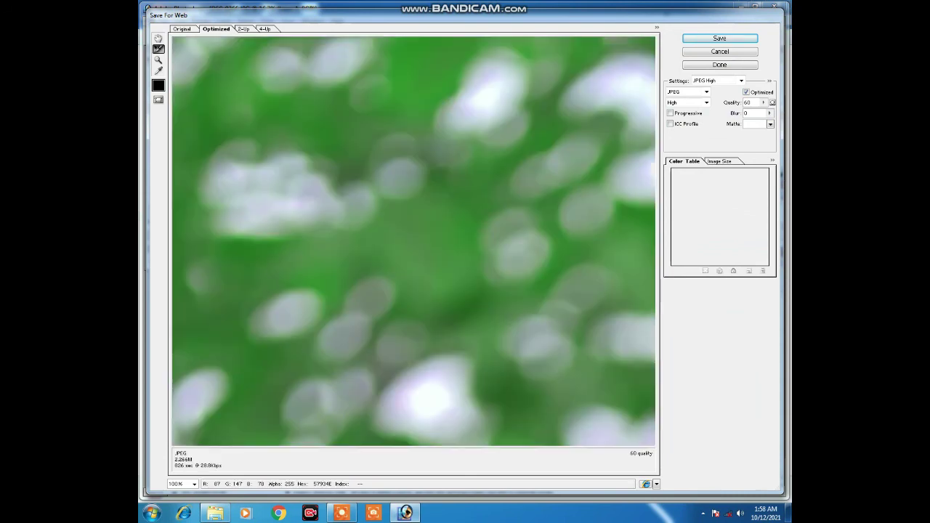
key("Return")
key("Return")
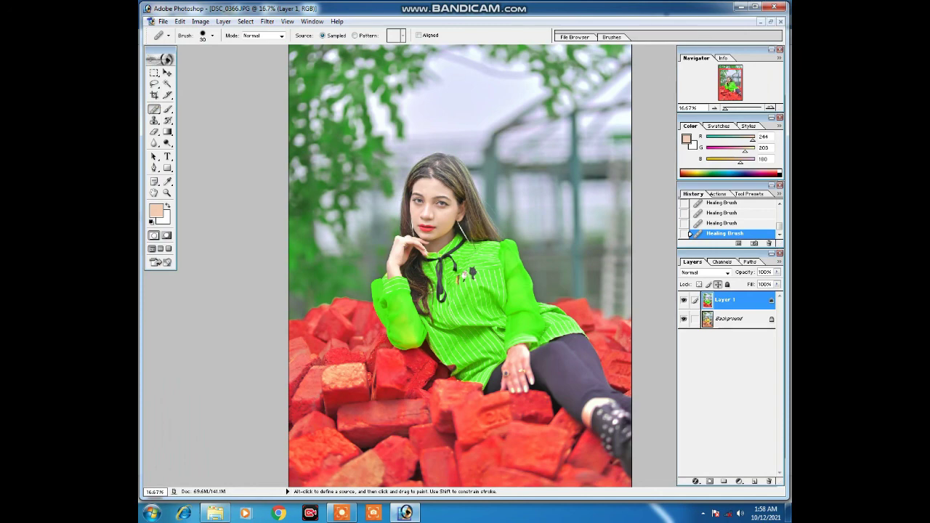
left_click(702, 513)
left_click(710, 461)
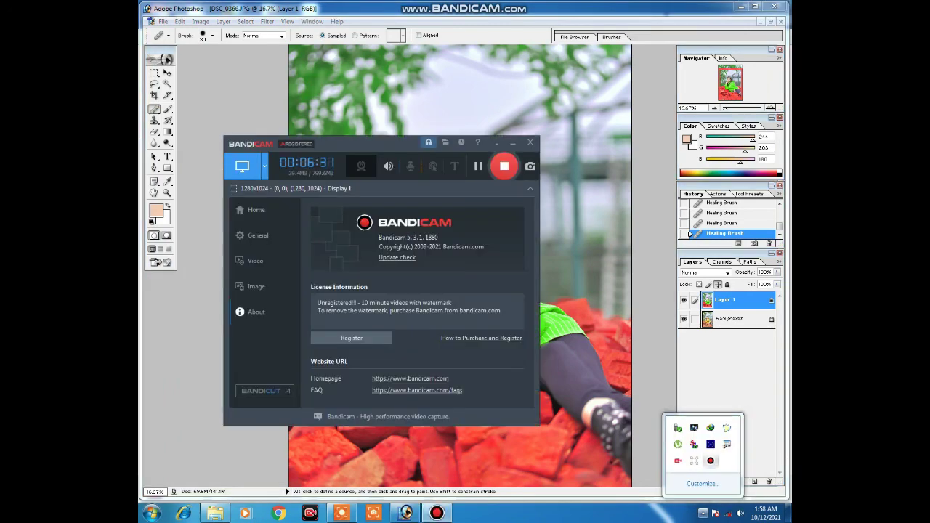